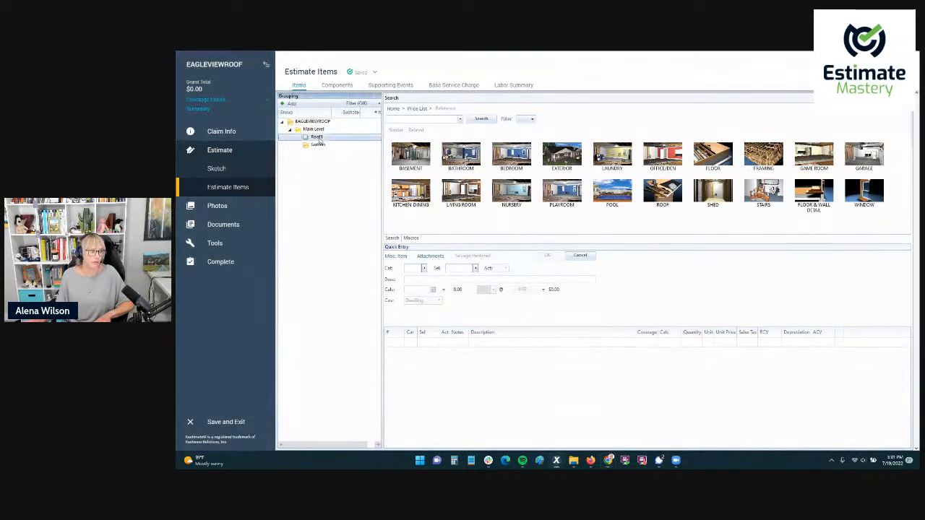
# Open the main level sketch and inspect the layout of the roof sections.
pyautogui.click(217, 168)
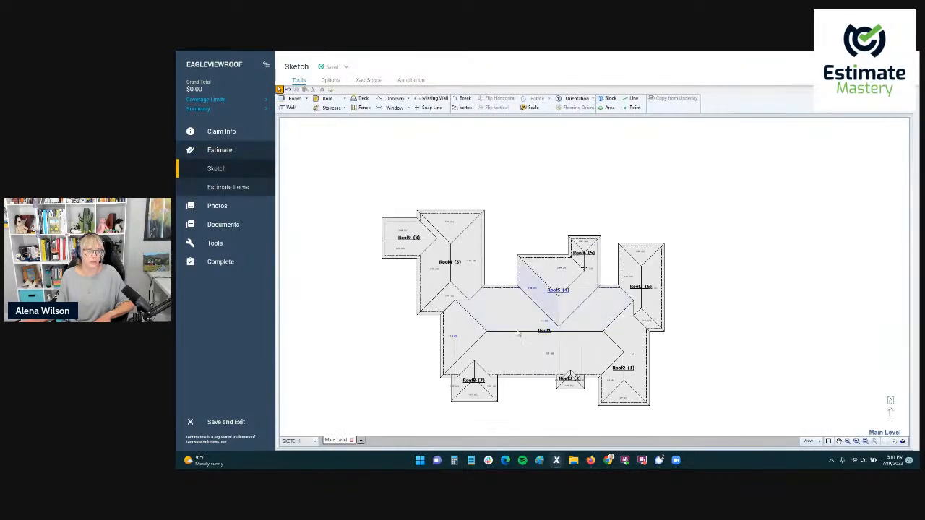
pyautogui.scroll(4, 435, 324)
pyautogui.scroll(-2, 435, 323)
pyautogui.scroll(-1, 409, 318)
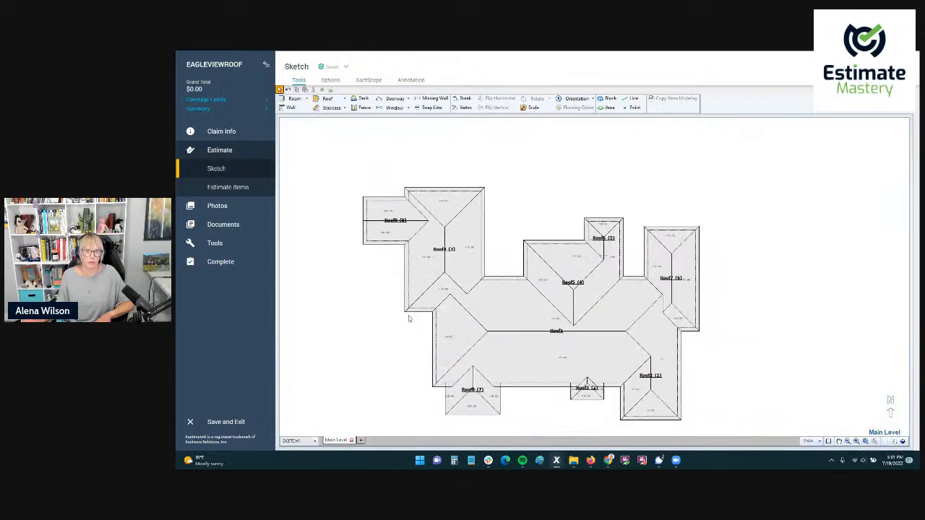
pyautogui.scroll(1, 335, 298)
# Return to the estimate items, select the Roof1 group, and close its group information window.
pyautogui.click(227, 188)
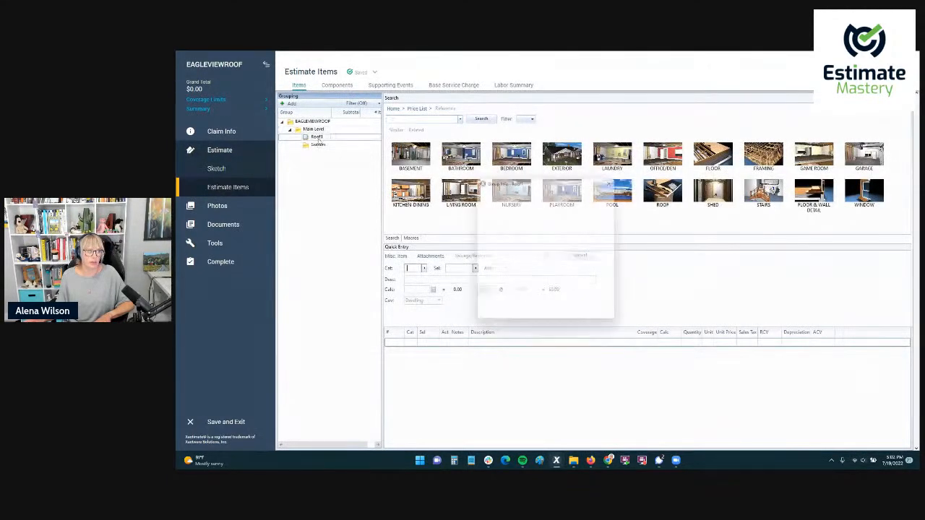
pyautogui.click(318, 138)
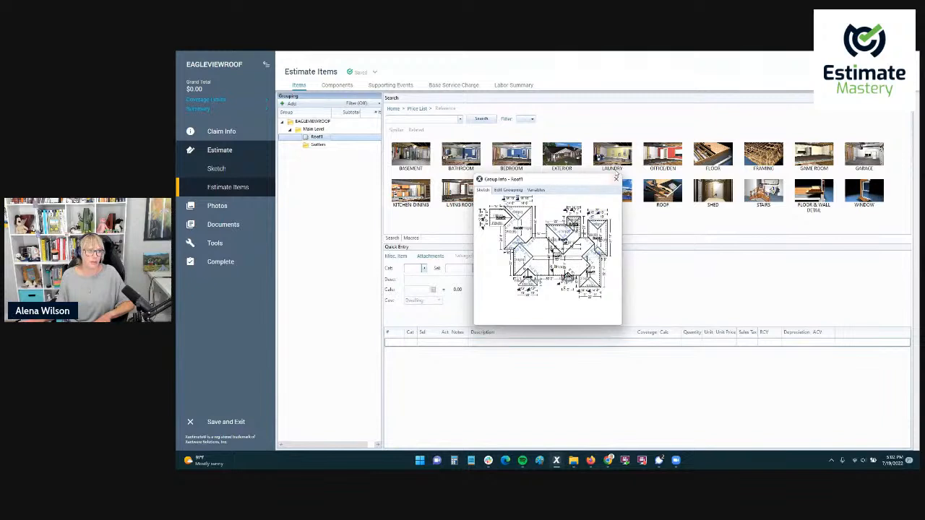
pyautogui.click(616, 177)
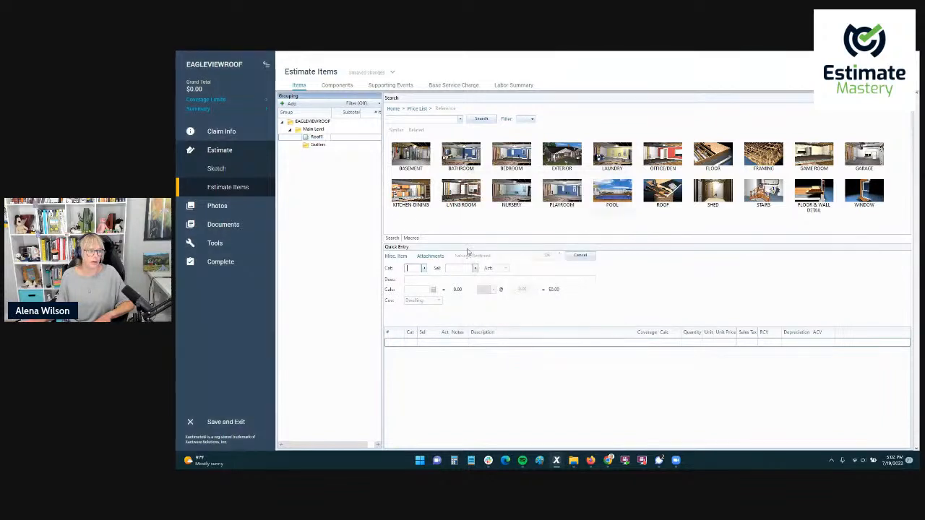
# Search the price list for "shingles" and add "Tear off, haul and dispose of comp. shingles - Laminated" to Roof1.
pyautogui.click(413, 119)
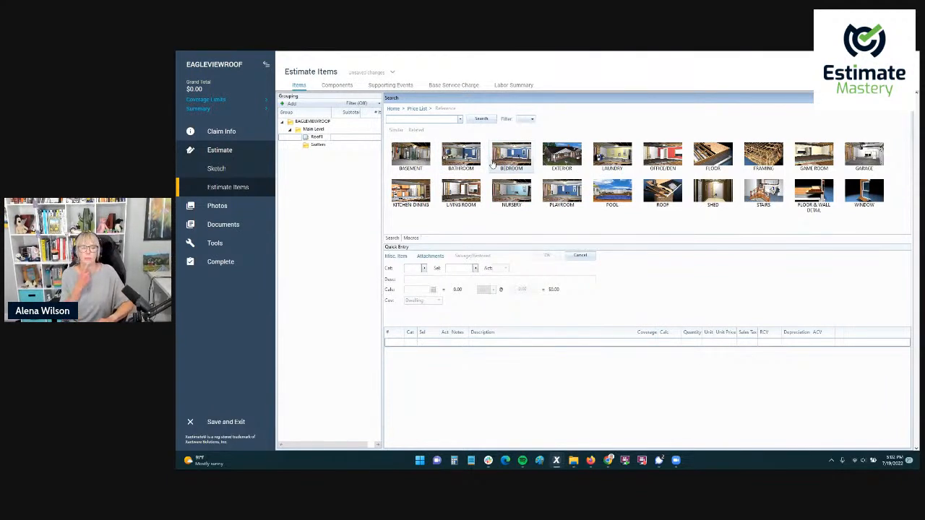
pyautogui.write('shingles')
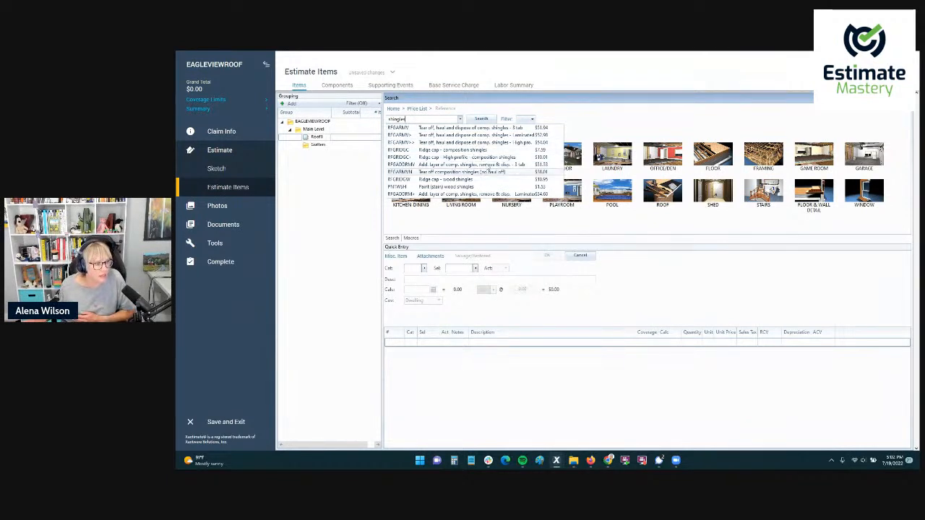
pyautogui.click(487, 138)
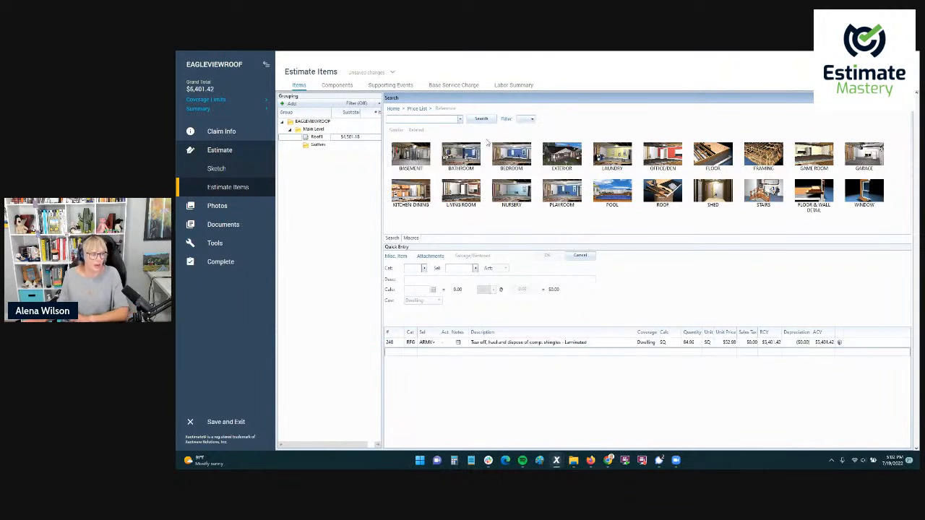
pyautogui.doubleClick(391, 343)
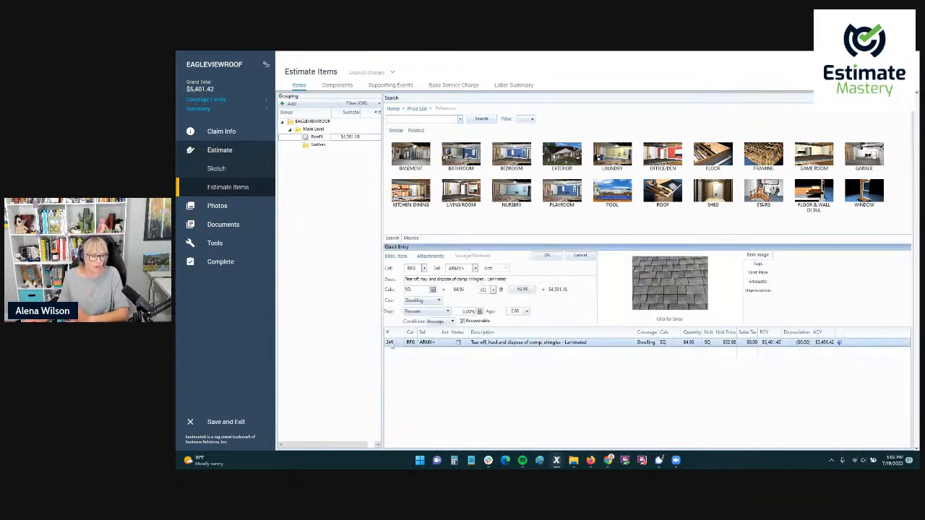
# Search the price list for "laminate" and add "Laminated - comp. shingle rfg. - w/out felt" to Roof1.
pyautogui.click(424, 120)
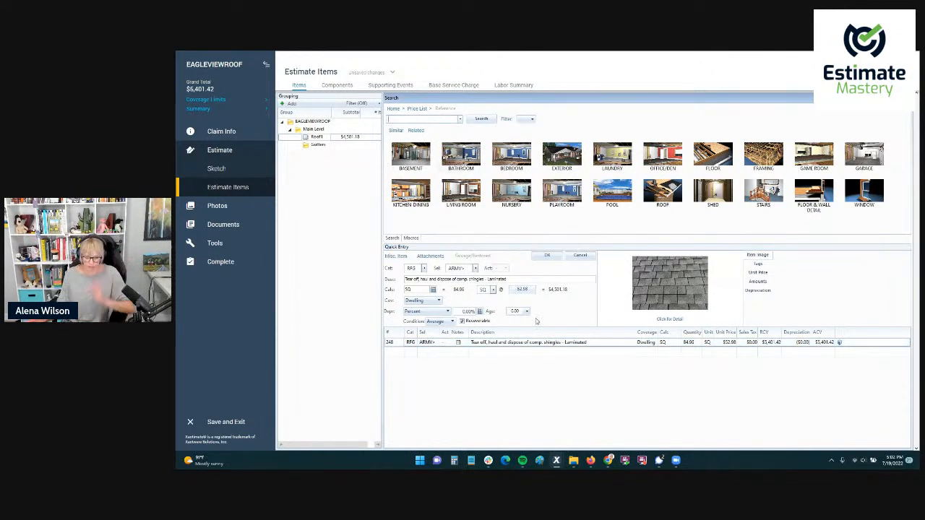
pyautogui.write('lamin')
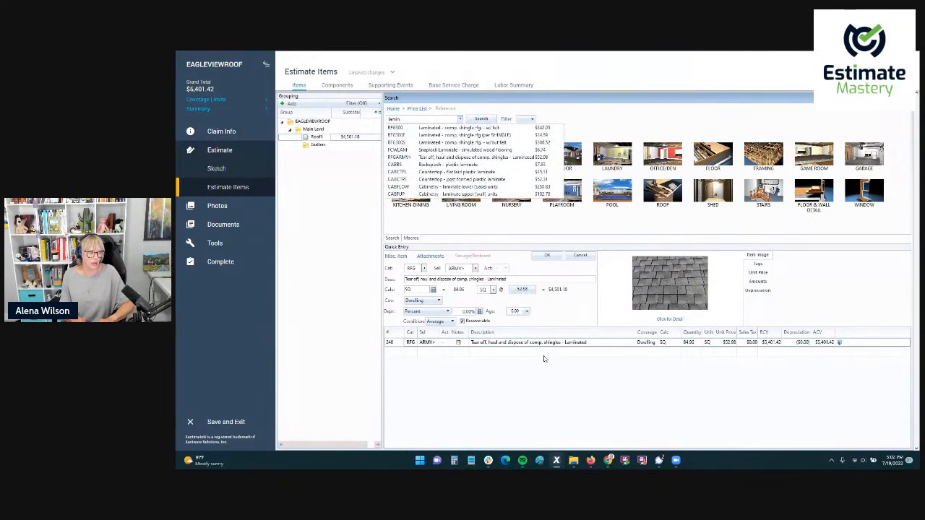
pyautogui.write('ate')
pyautogui.press('Return')
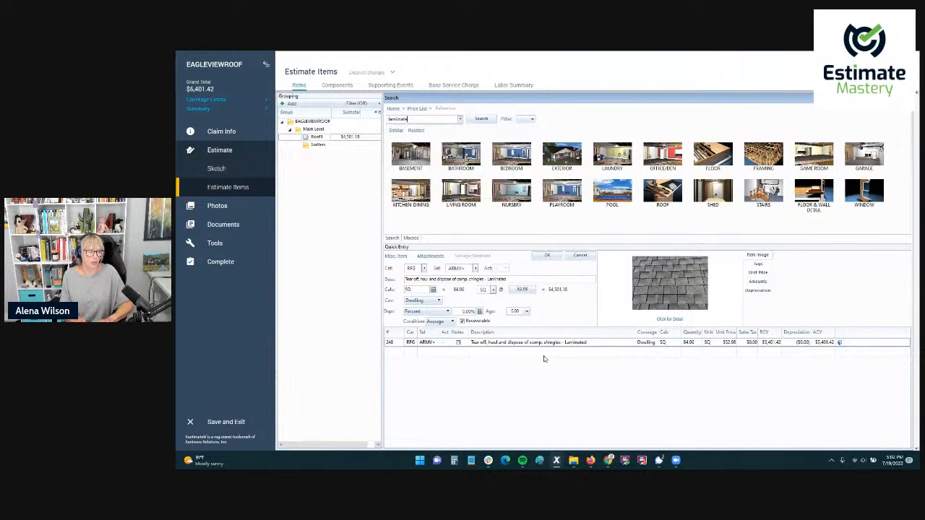
pyautogui.press('BackSpace')
pyautogui.press('BackSpace')
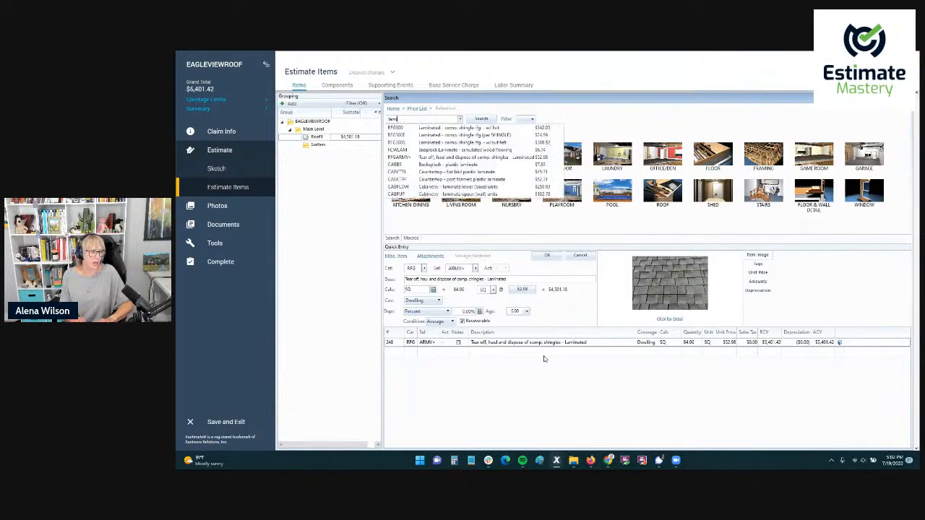
pyautogui.press('BackSpace')
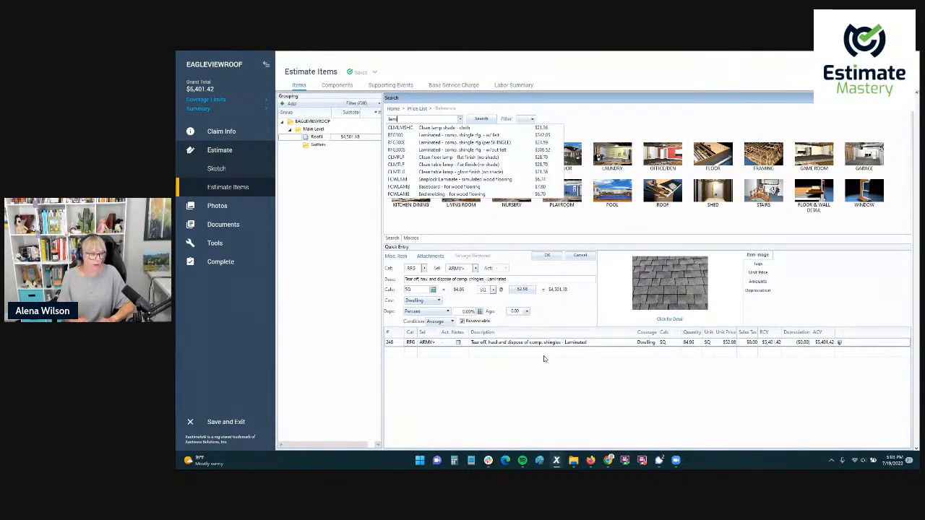
pyautogui.write('inate')
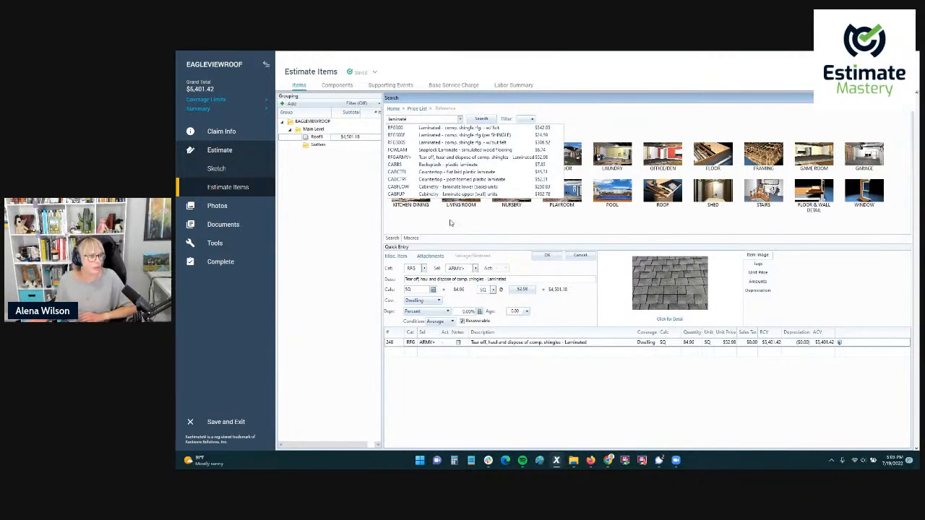
pyautogui.click(426, 143)
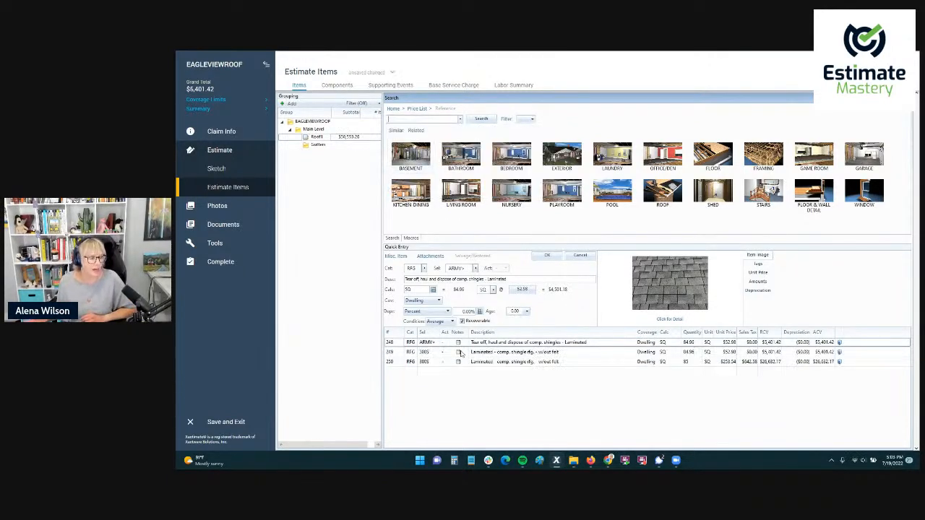
# Delete all line items from the Roof1 group.
pyautogui.click(390, 352)
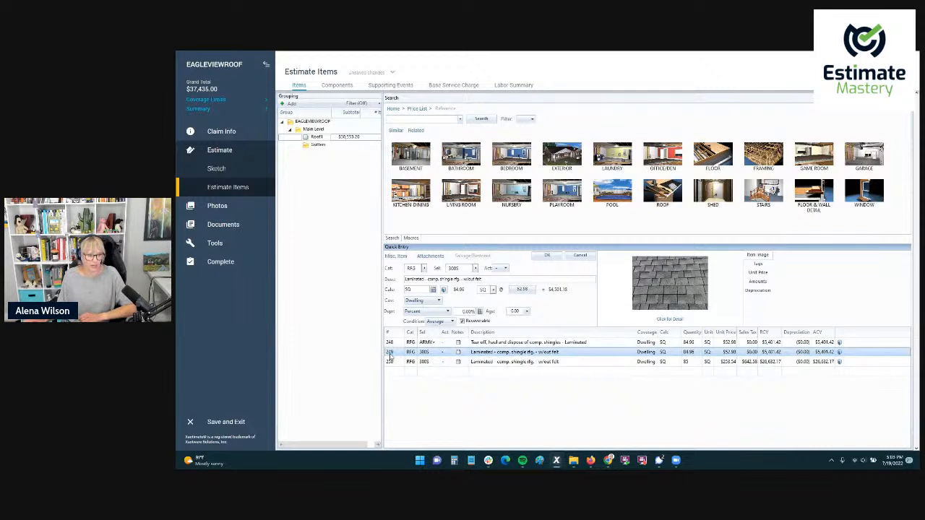
pyautogui.hotkey('ctrl', 'a')
pyautogui.press('Delete')
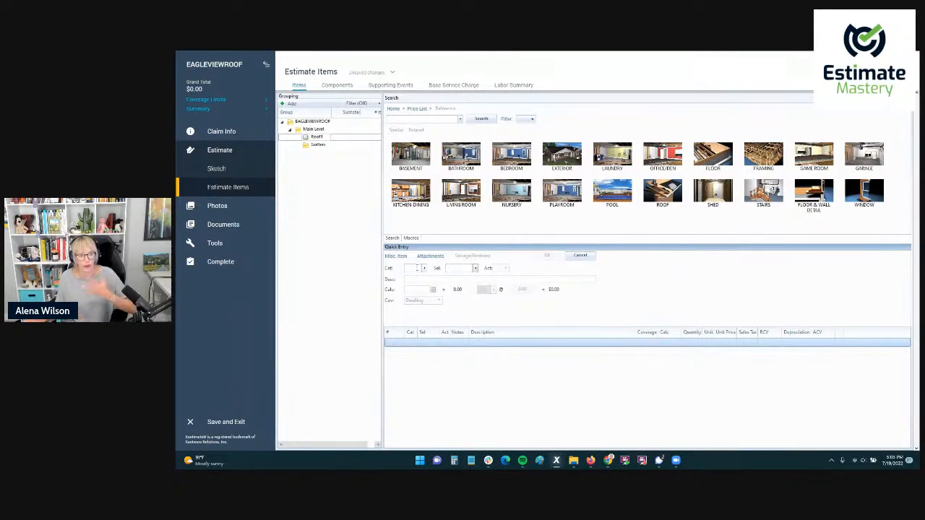
# Browse the price list categories for the quick entry line item and filter them for "roofing".
pyautogui.click(411, 268)
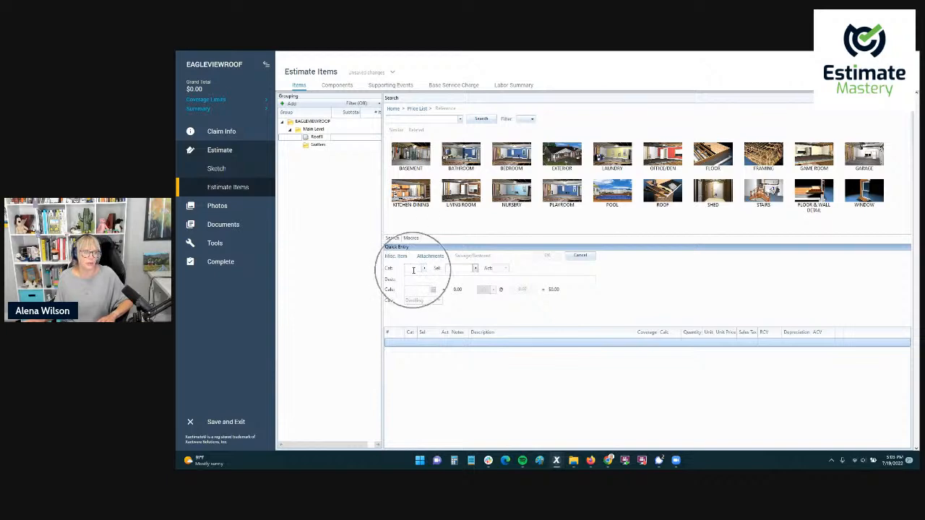
pyautogui.click(425, 268)
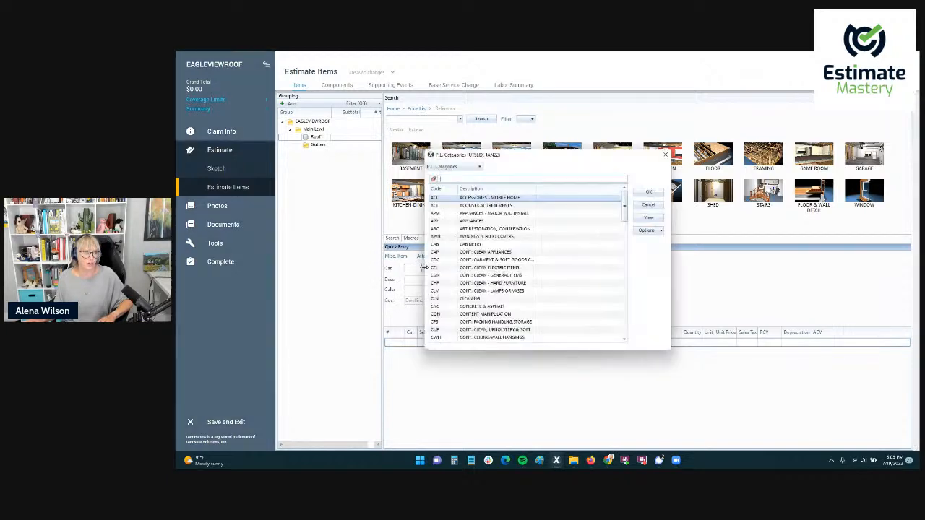
pyautogui.scroll(-15, 488, 255)
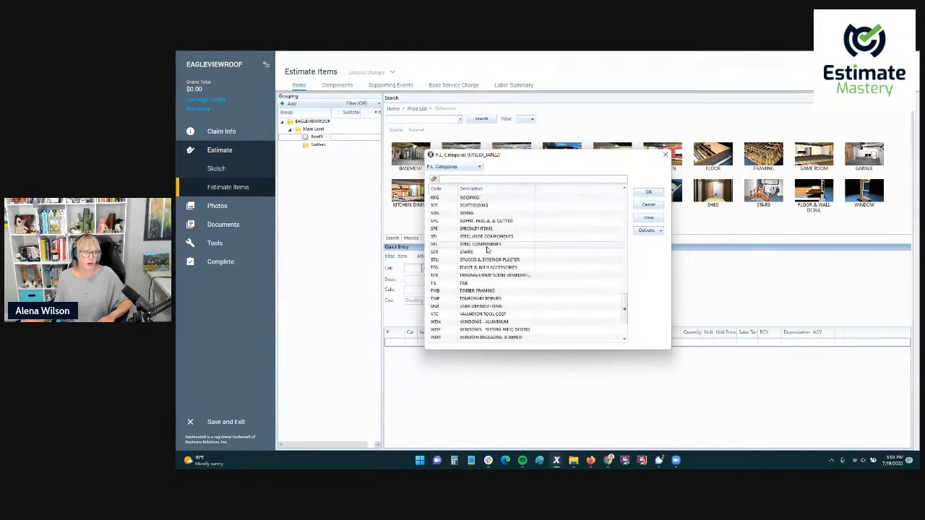
pyautogui.scroll(15, 489, 254)
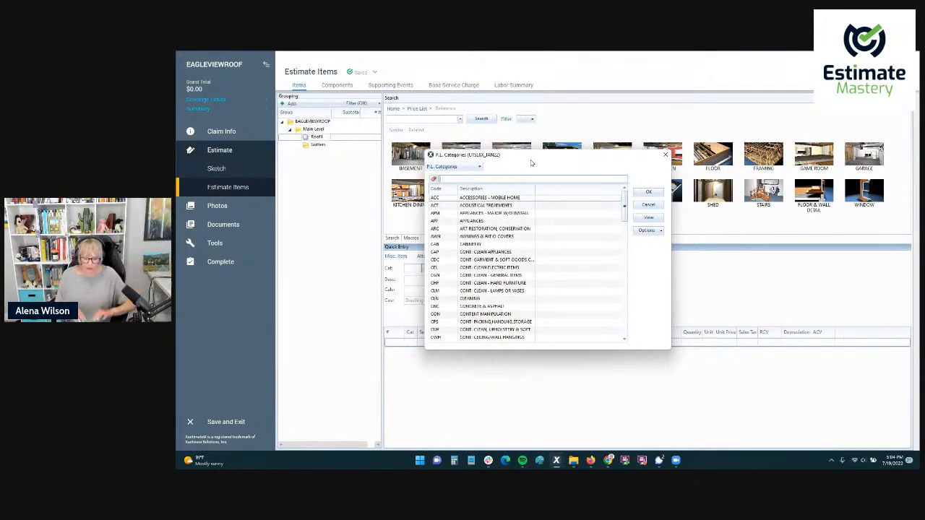
pyautogui.write('ing')
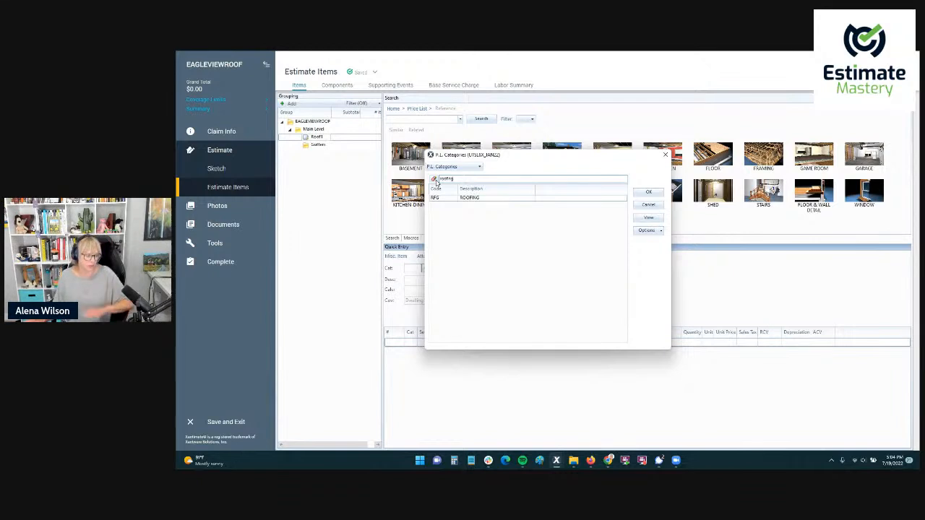
# Try a hazardous material category filter, then filter for "roofing" and set the quick entry category to RFG.
pyautogui.doubleClick(436, 181)
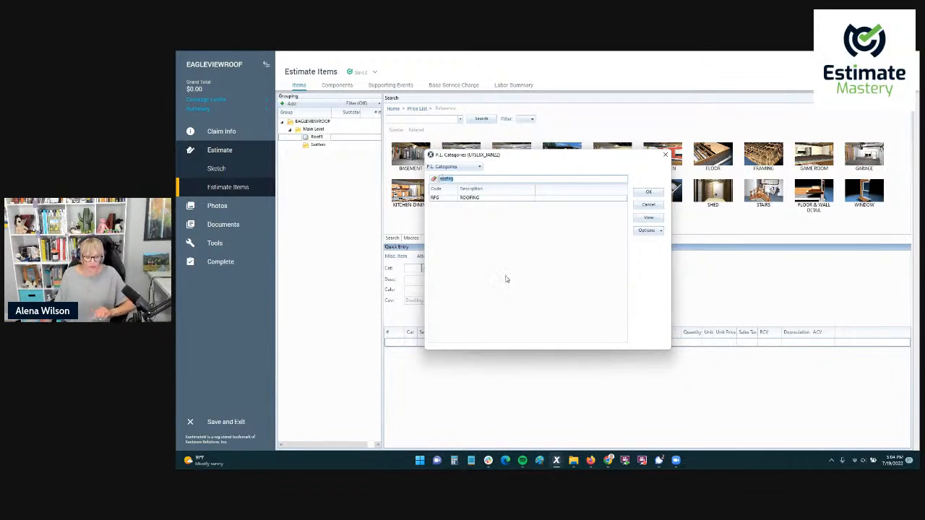
pyautogui.write('rf')
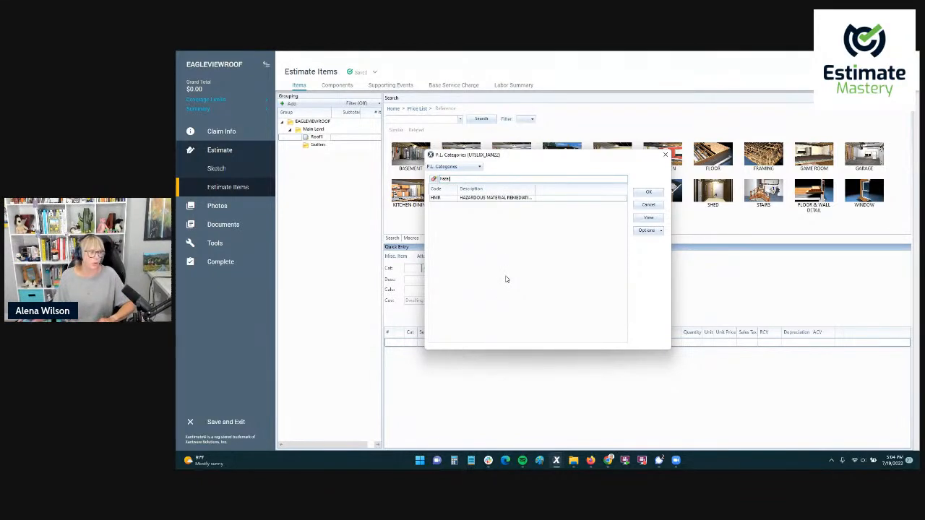
pyautogui.doubleClick(442, 180)
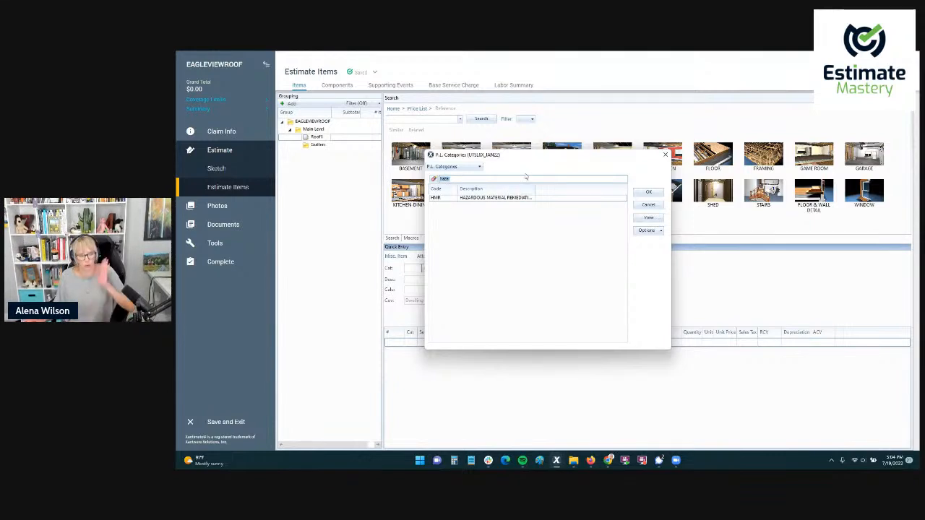
pyautogui.write('pain')
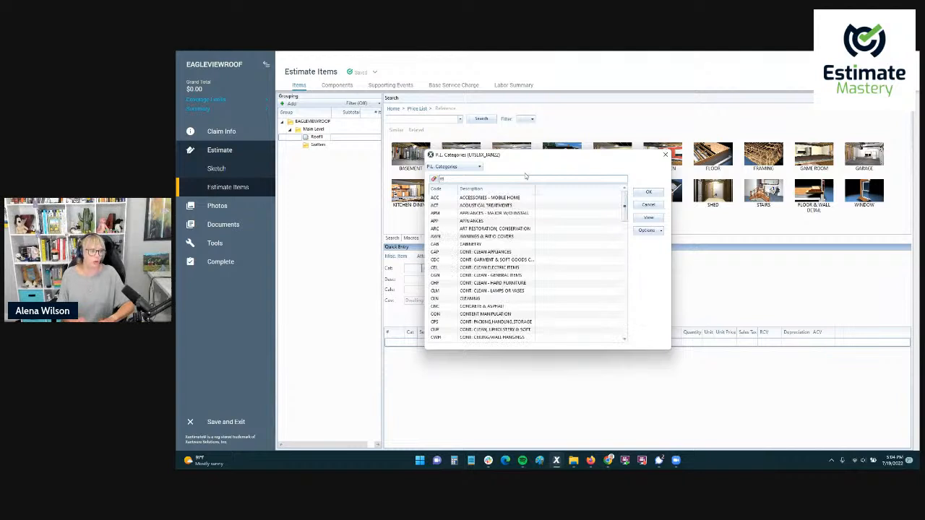
pyautogui.write('roofing')
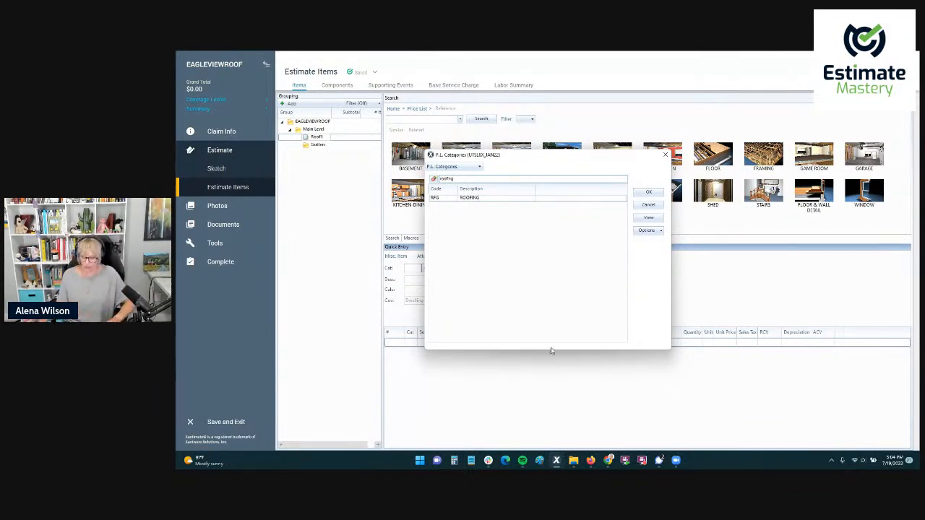
pyautogui.press('Return')
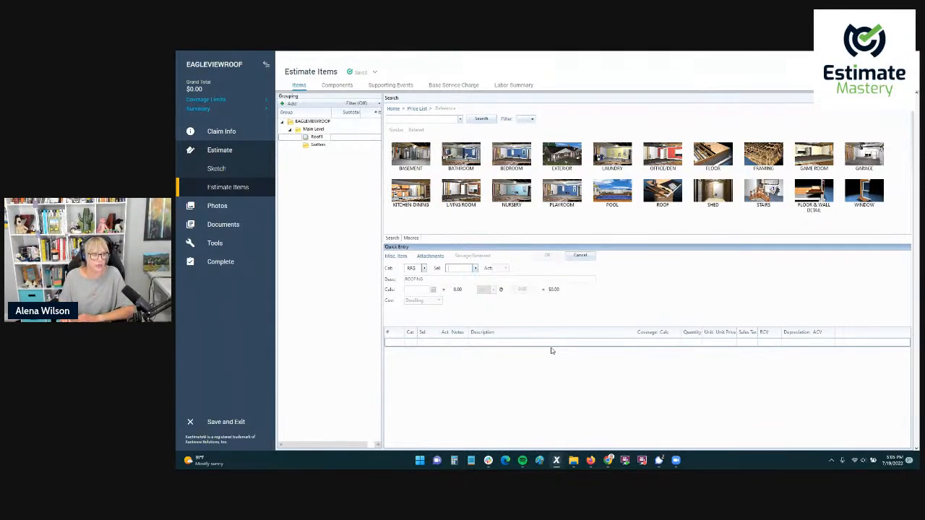
# Search the RFG selectors for "shingle", look through the roofing items, and close the list without choosing one.
pyautogui.press('Tab')
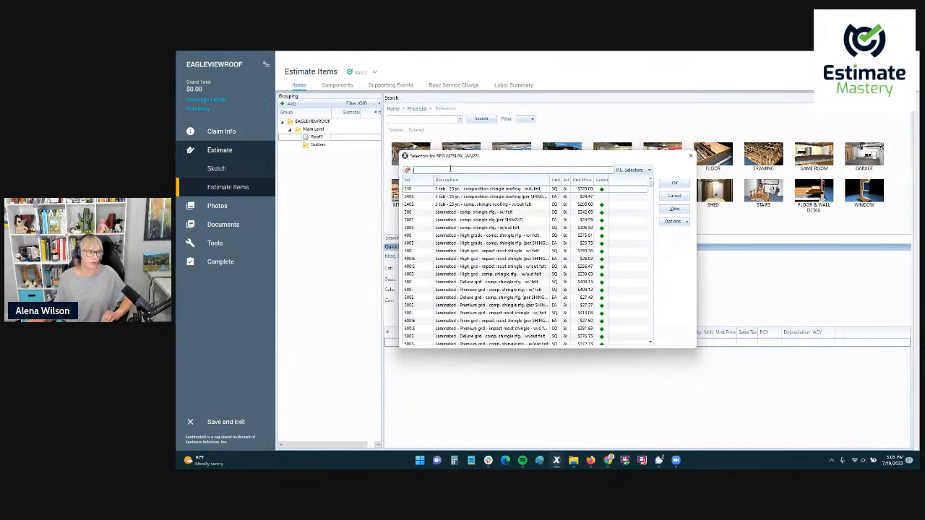
pyautogui.write('shingle')
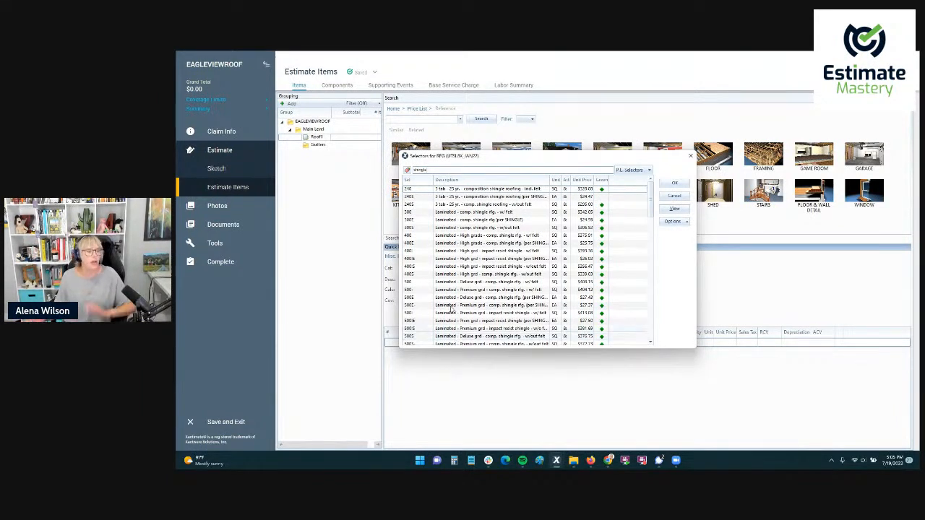
pyautogui.scroll(-5, 467, 239)
pyautogui.scroll(-10, 469, 232)
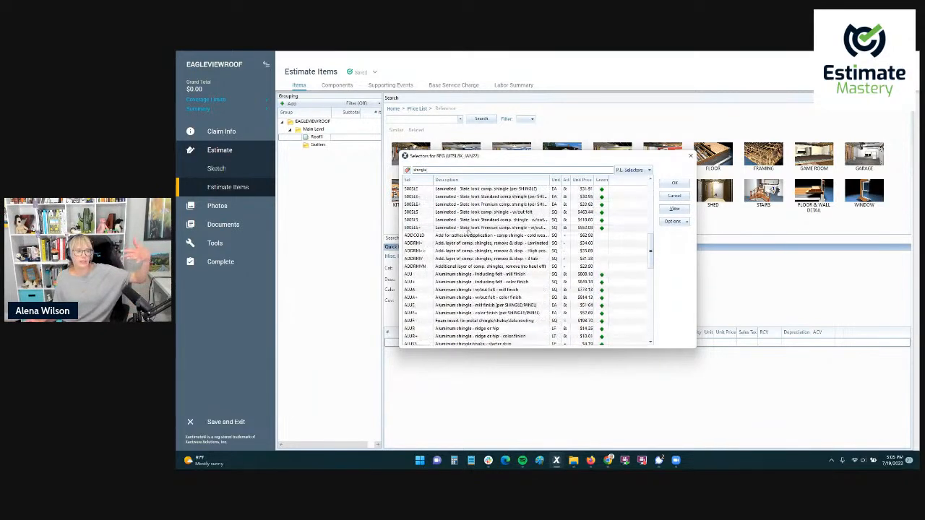
pyautogui.scroll(5, 469, 237)
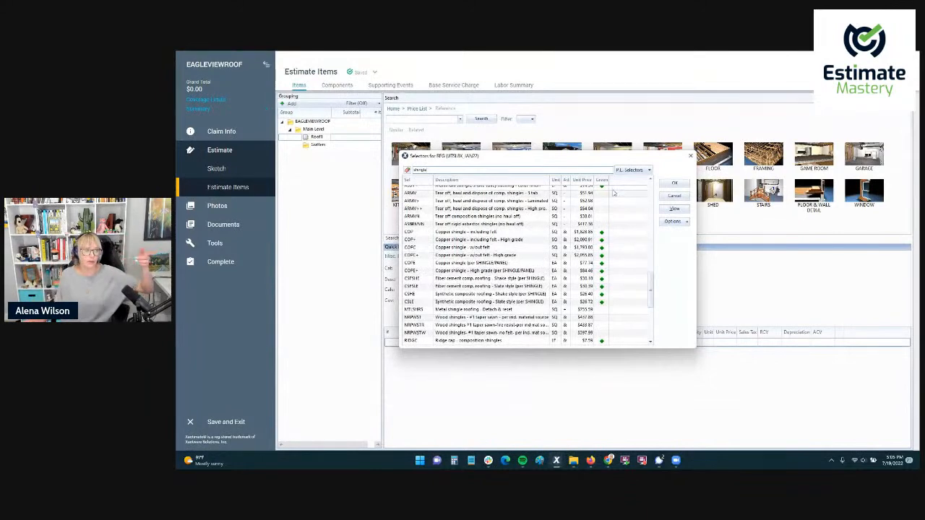
pyautogui.click(673, 196)
pyautogui.click(445, 120)
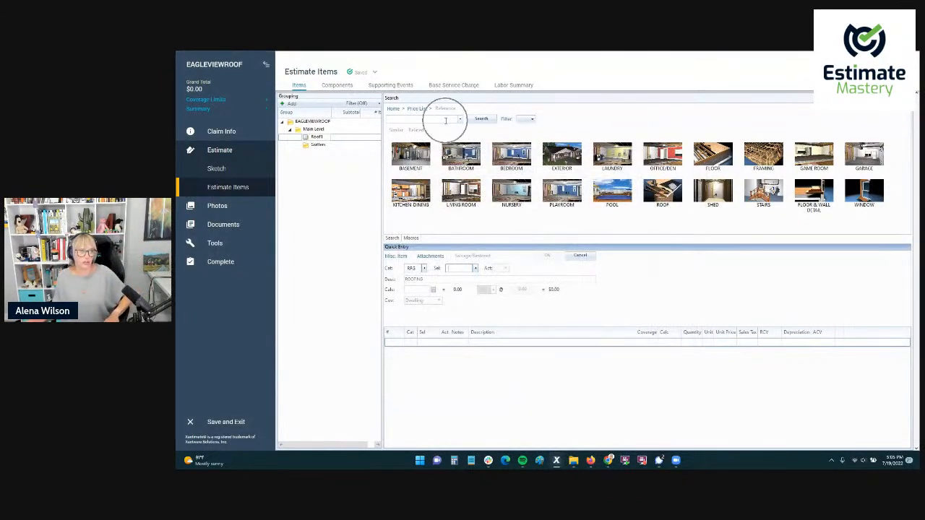
pyautogui.press('ctrl')
pyautogui.press('ctrl')
pyautogui.press('ctrl')
pyautogui.press('ctrl')
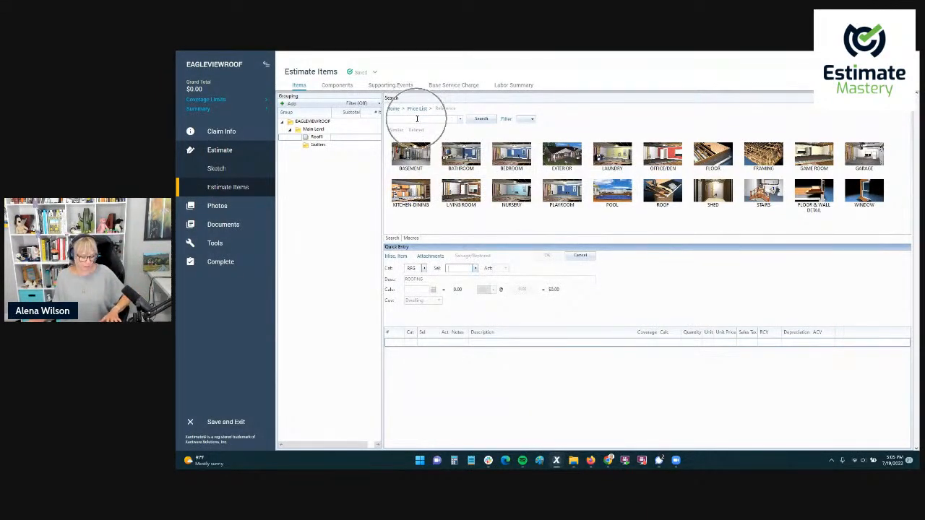
# Search the RFG selectors for "vent" and close the list without choosing an item.
pyautogui.press('ctrl')
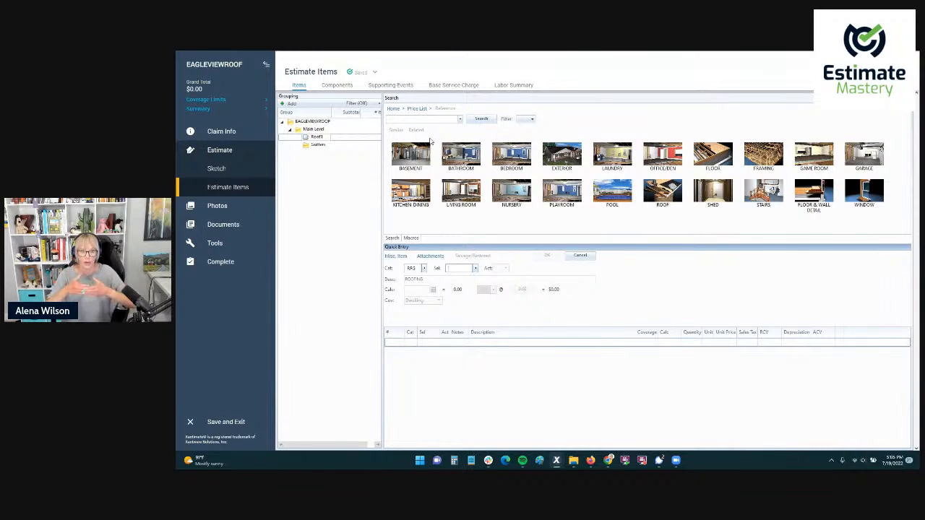
pyautogui.click(459, 269)
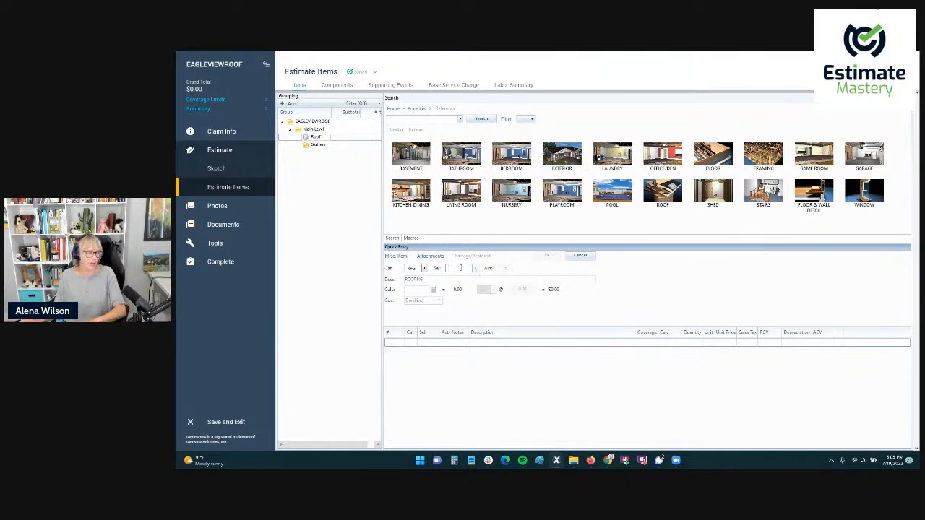
pyautogui.doubleClick(460, 268)
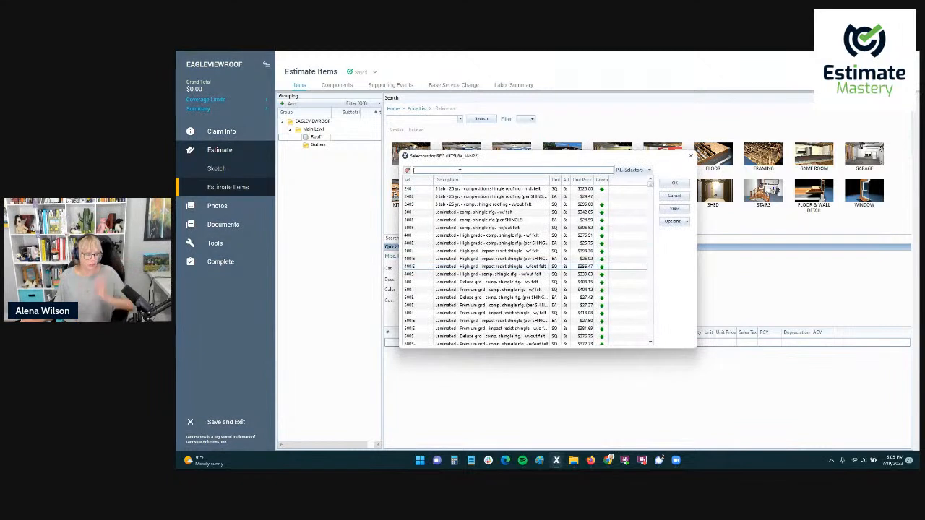
pyautogui.write('vent')
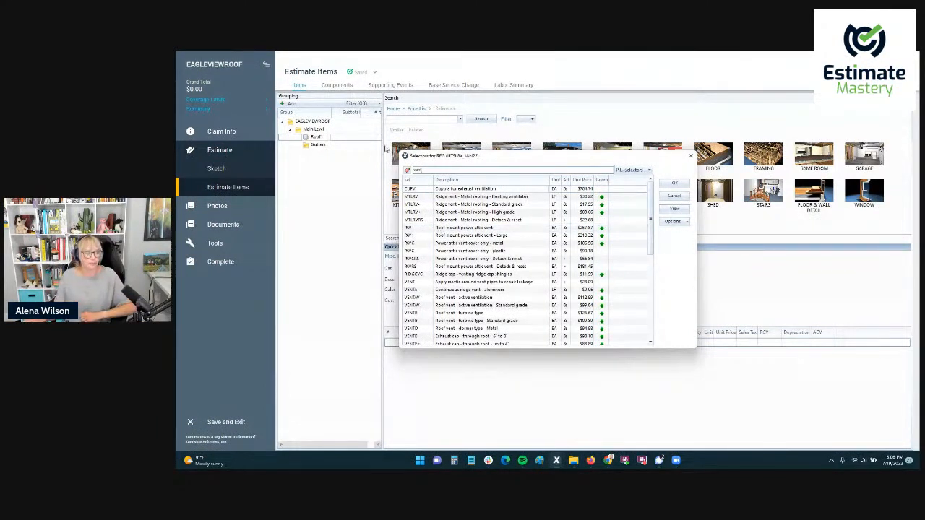
pyautogui.click(674, 195)
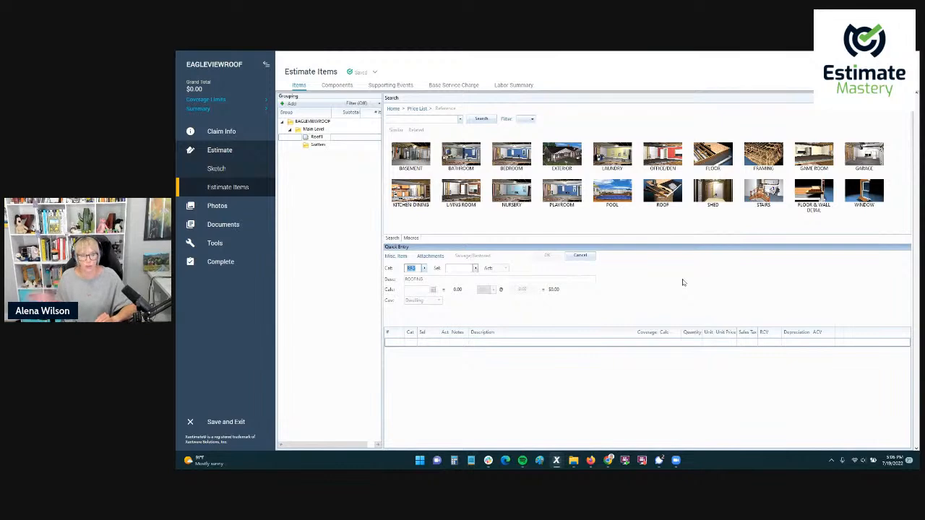
# Browse the list of personal macros for roofing macros and return to the start of the list.
pyautogui.click(410, 238)
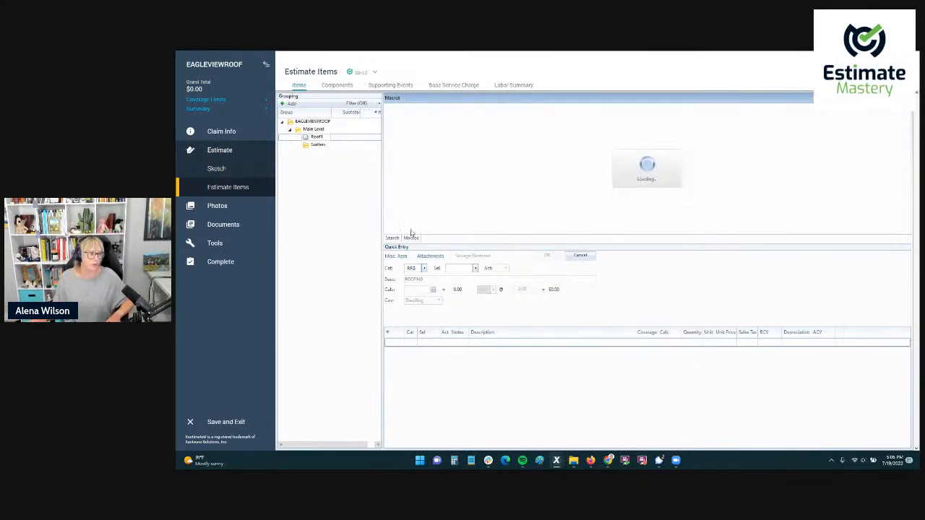
pyautogui.scroll(-10, 453, 195)
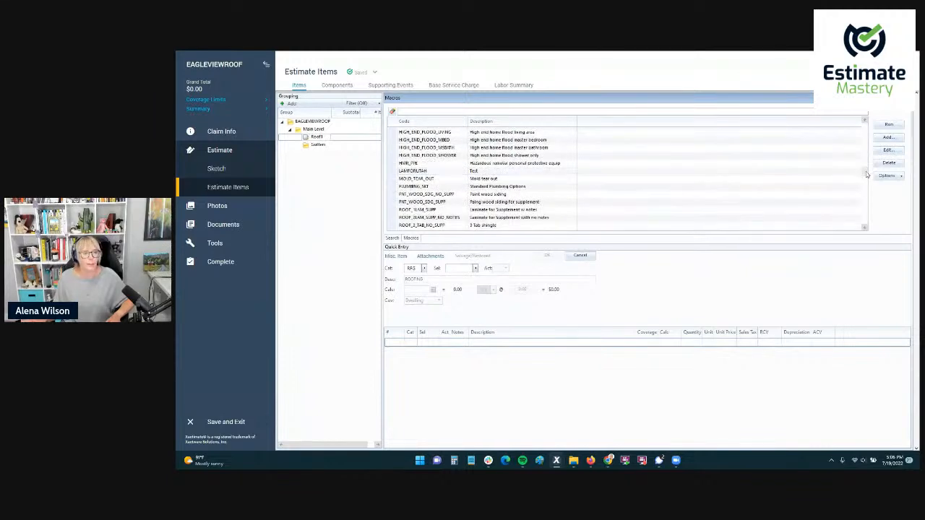
pyautogui.moveTo(865, 174); pyautogui.dragTo(865, 126)
# Try selector 300 for the RFG quick entry item, then replace it with ARMV> for laminated shingle tear-off.
pyautogui.click(465, 268)
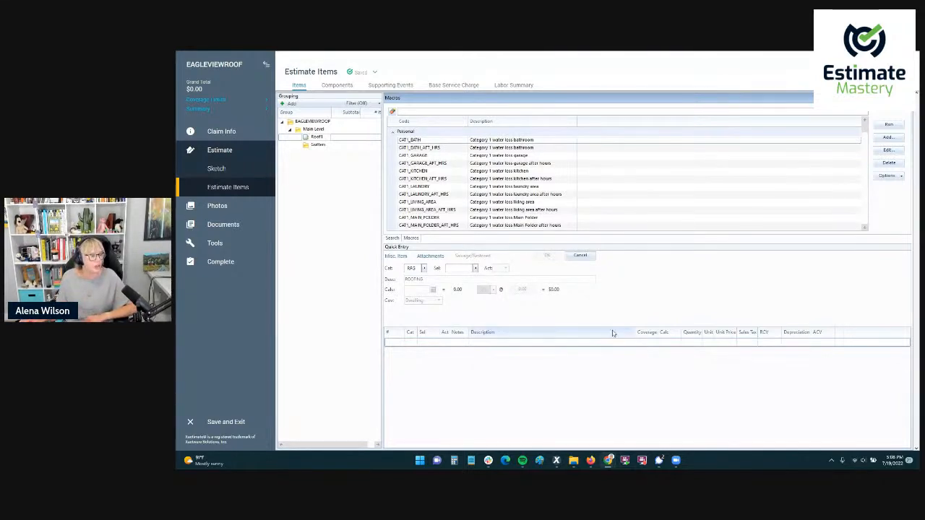
pyautogui.click(453, 269)
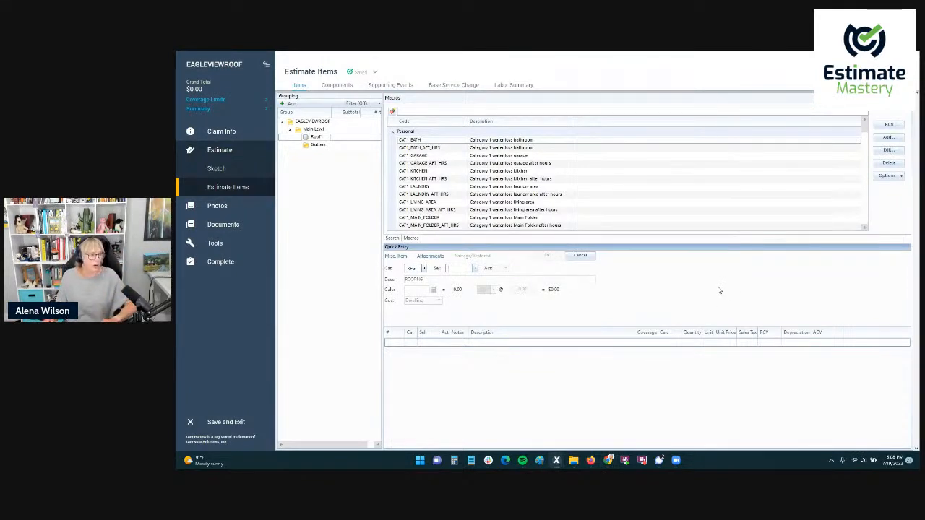
pyautogui.write('300')
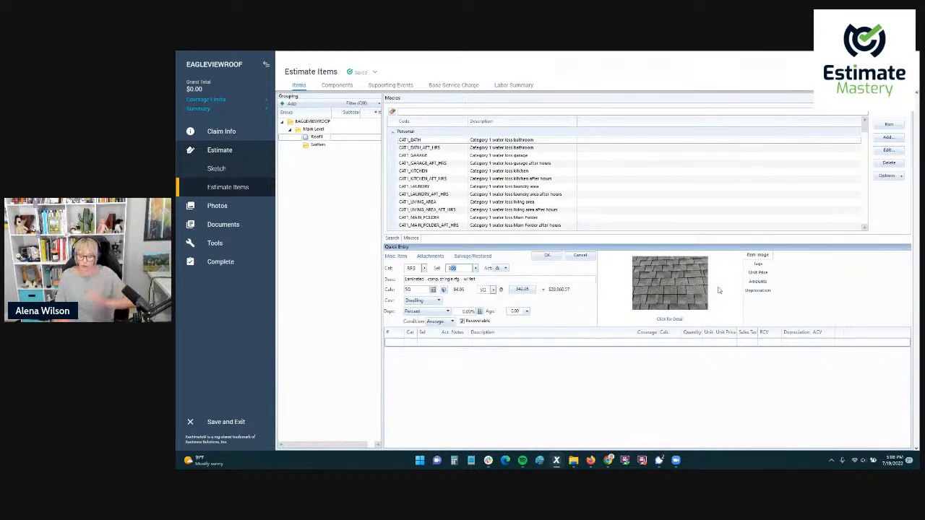
pyautogui.write('ARMV>')
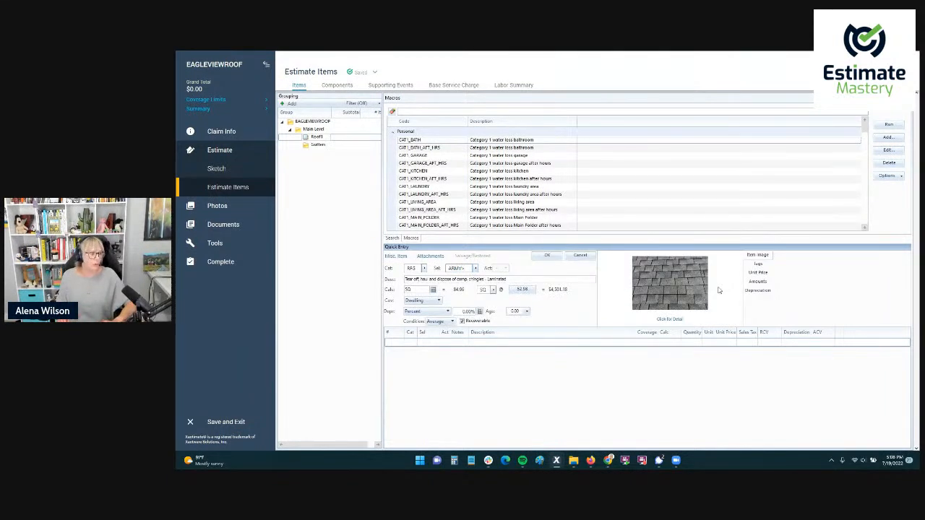
pyautogui.press('Tab')
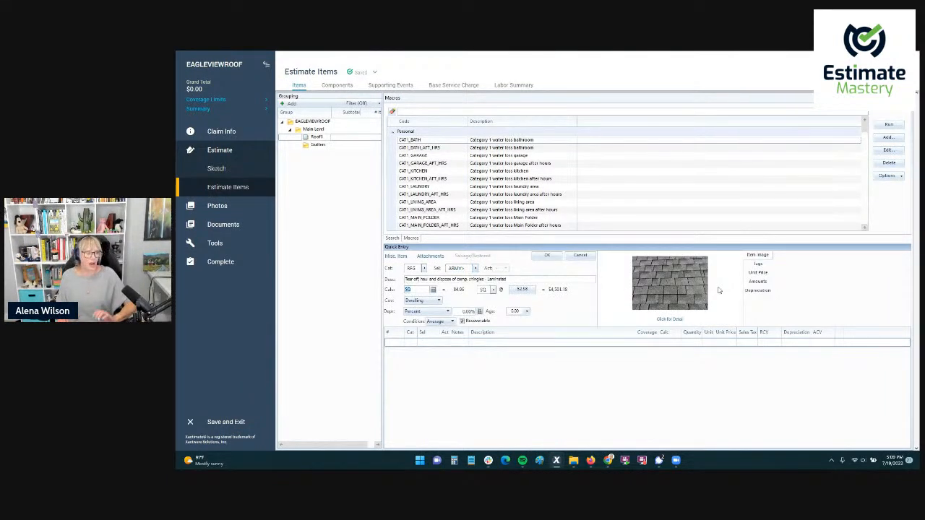
# Check the roof sketch, return to the Roof1 estimate items, and delete the laminated shingle tear-off line item.
pyautogui.click(245, 169)
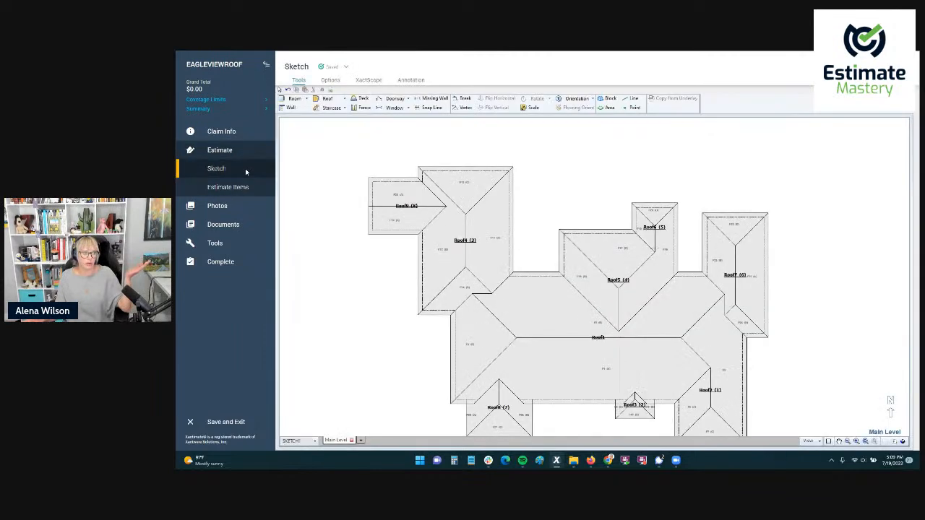
pyautogui.click(228, 187)
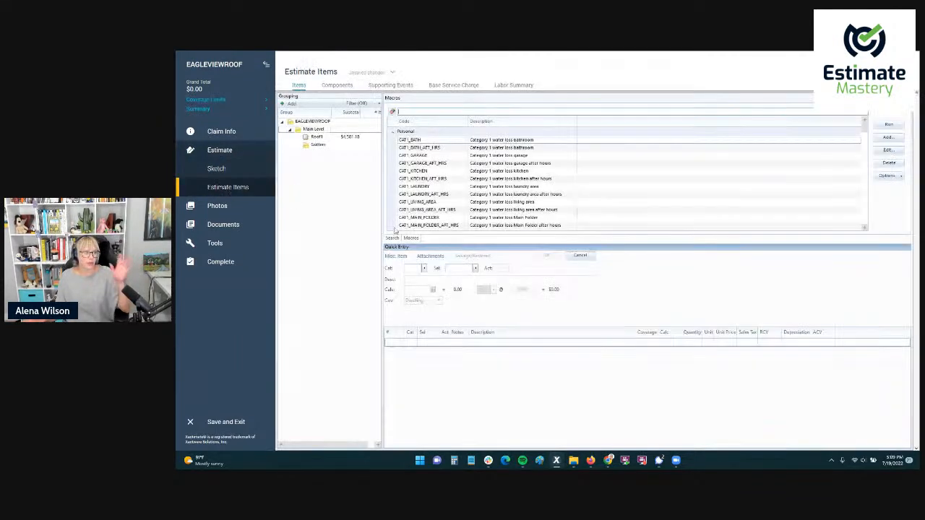
pyautogui.click(327, 137)
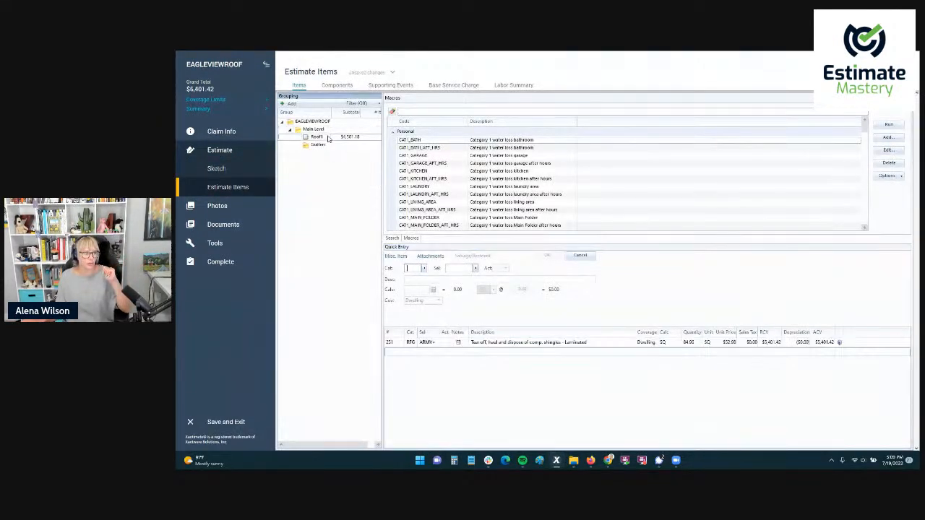
pyautogui.click(397, 343)
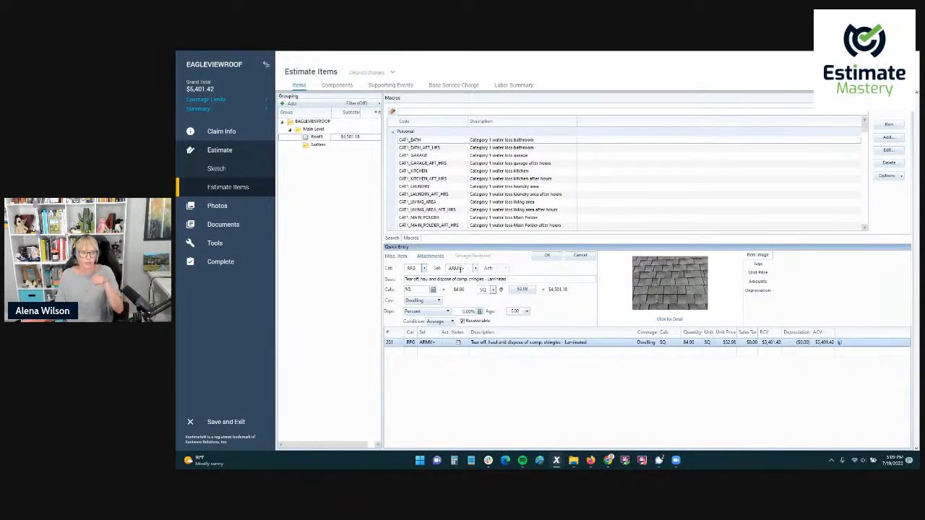
pyautogui.click(460, 289)
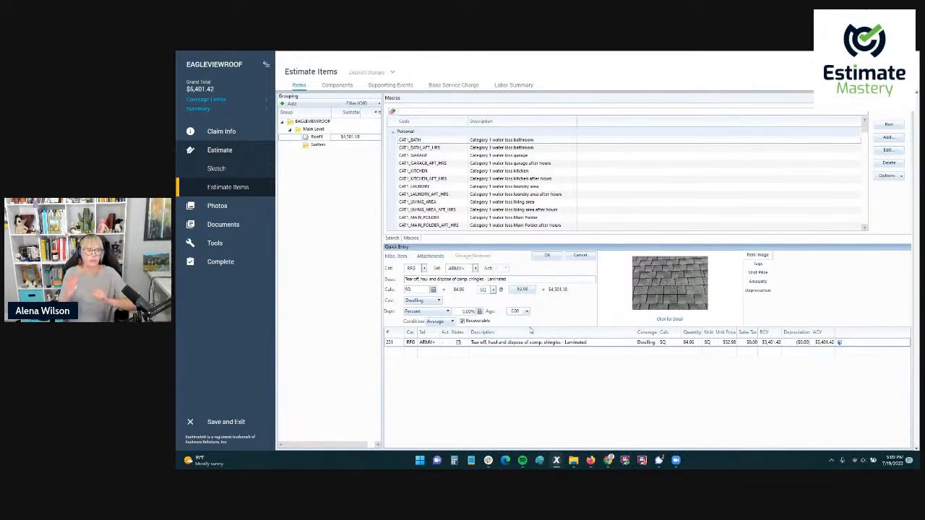
pyautogui.click(397, 344)
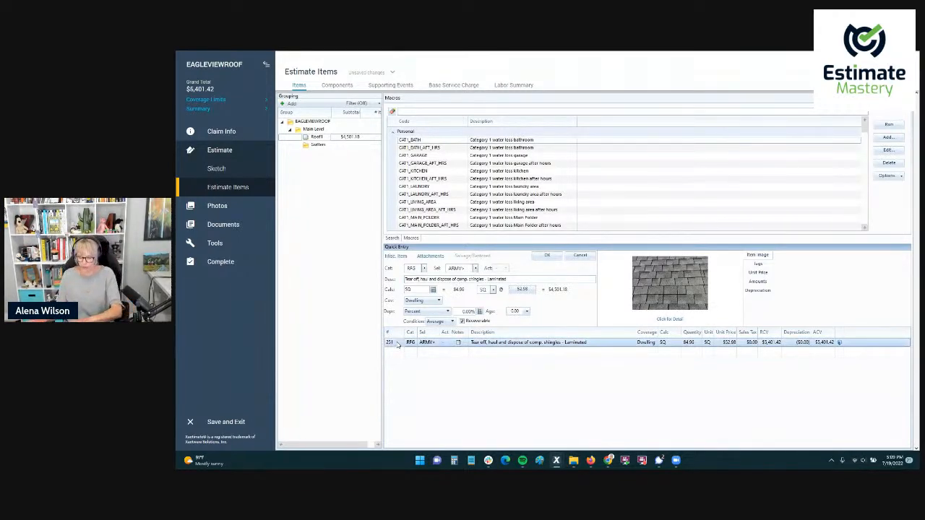
pyautogui.press('Delete')
# Add the RFG ARMV> line item for tearing off, hauling and disposing of laminated comp. shingles to Roof1.
pyautogui.write('RFG')
pyautogui.press('Tab')
pyautogui.write('ARMV')
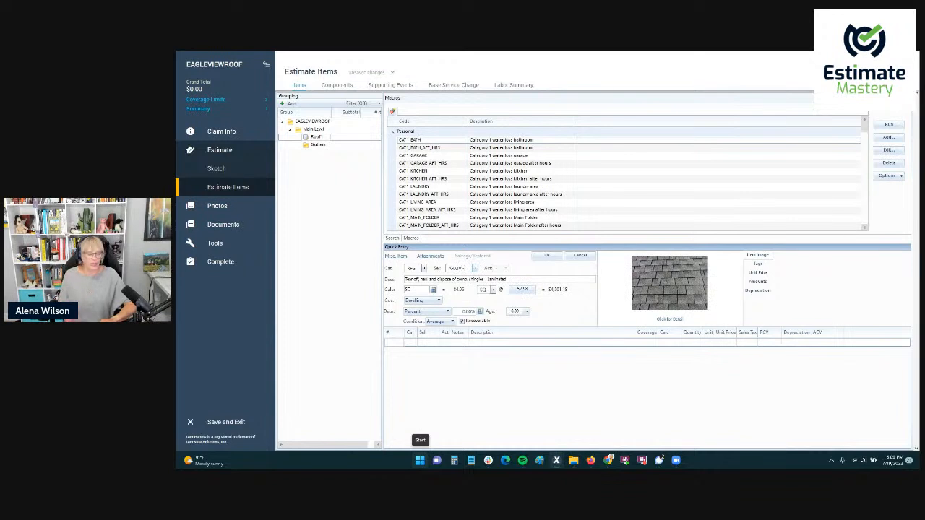
pyautogui.press('Return')
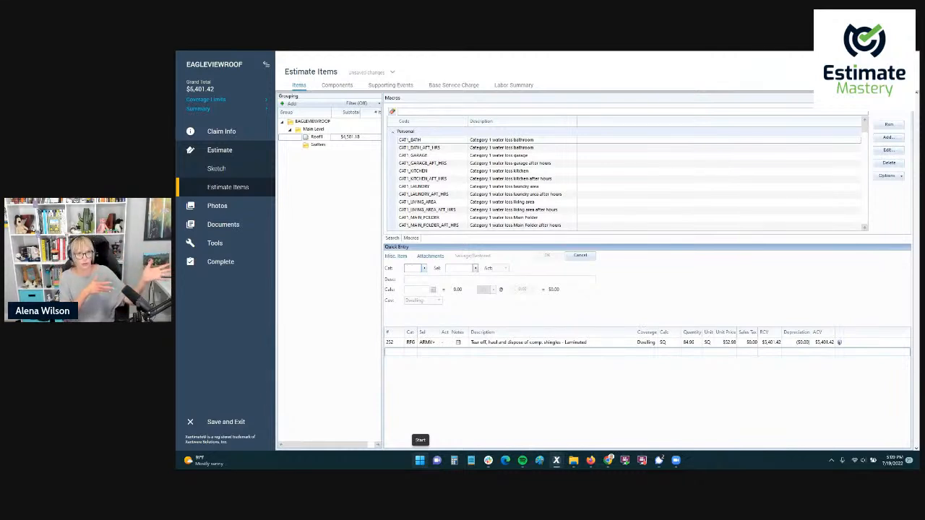
# Add the RFG 300S line item for laminated comp. shingle roofing without felt to Roof1.
pyautogui.write('RFG')
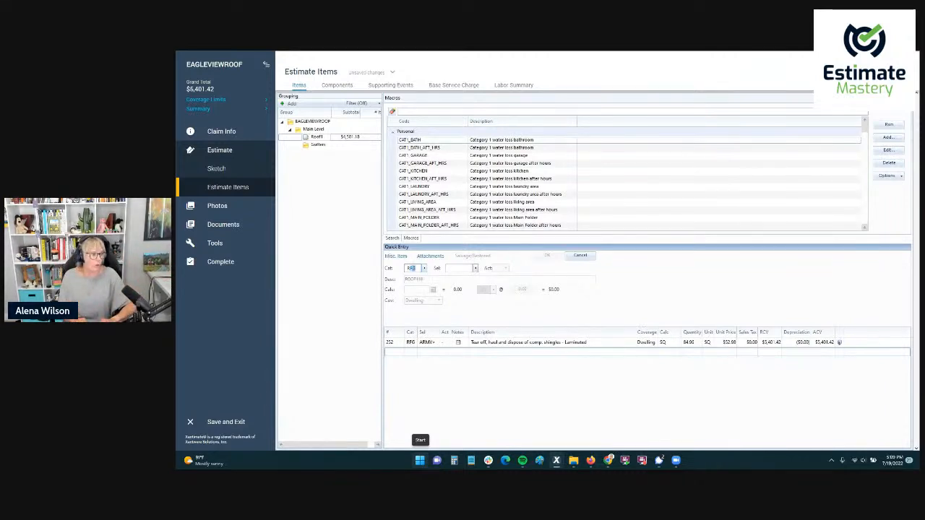
pyautogui.press('Tab')
pyautogui.write('300S')
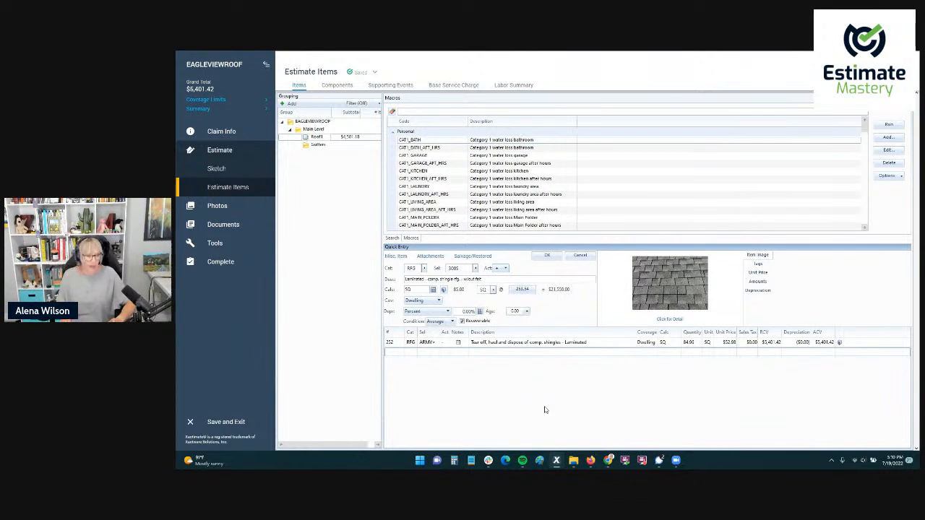
pyautogui.press('Return')
# Add the RFG DRIP line item for drip edge to Roof1 with the + activity.
pyautogui.write('RFG')
pyautogui.press('Tab')
pyautogui.write('DRIP+')
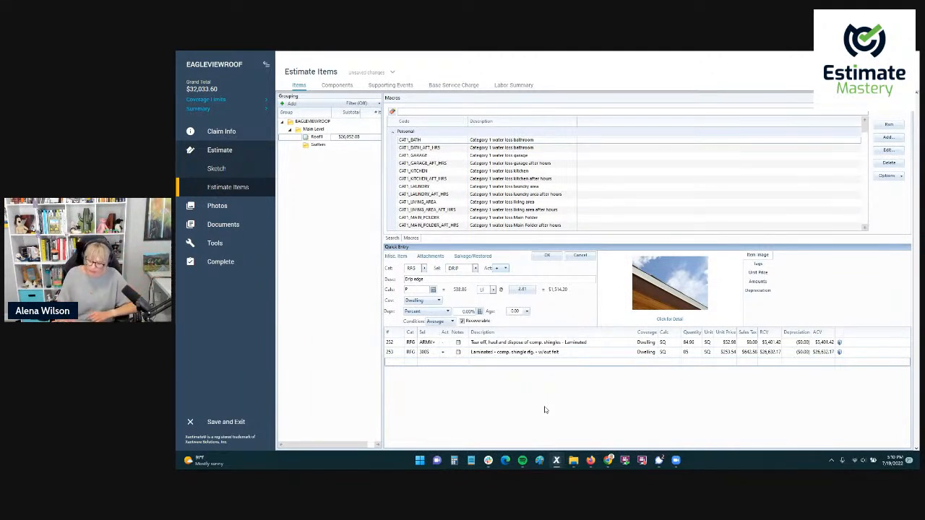
pyautogui.press('Return')
# Add the RFG IWS ice & water barrier line item to Roof1 with the calculation 6*EAVE.
pyautogui.write('DRY')
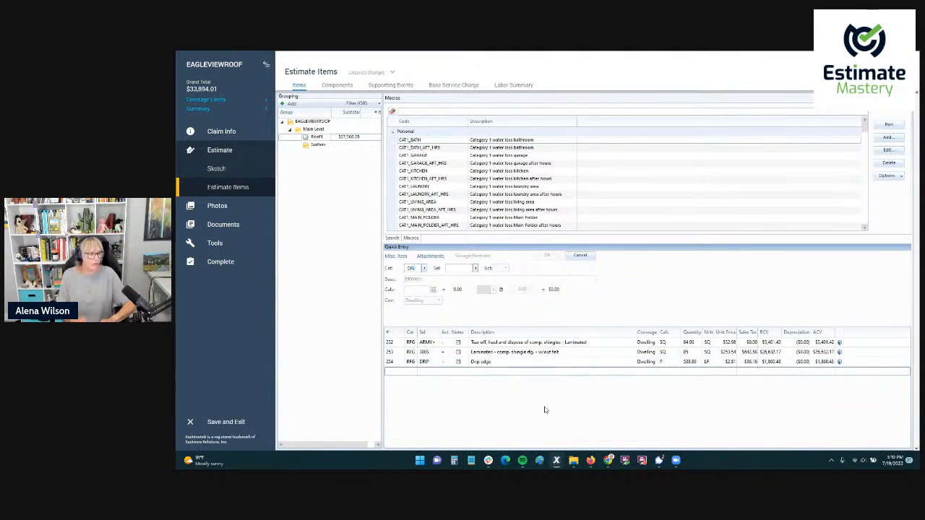
pyautogui.write('I')
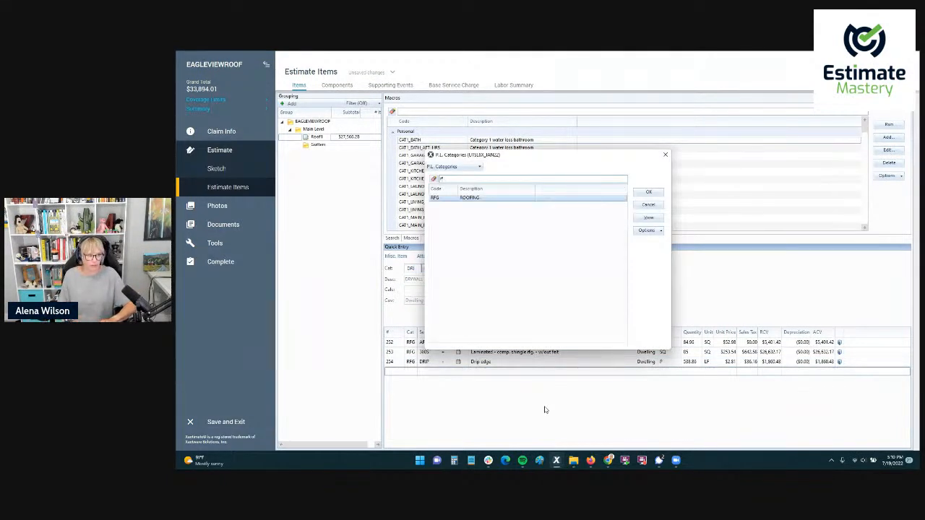
pyautogui.press('Return')
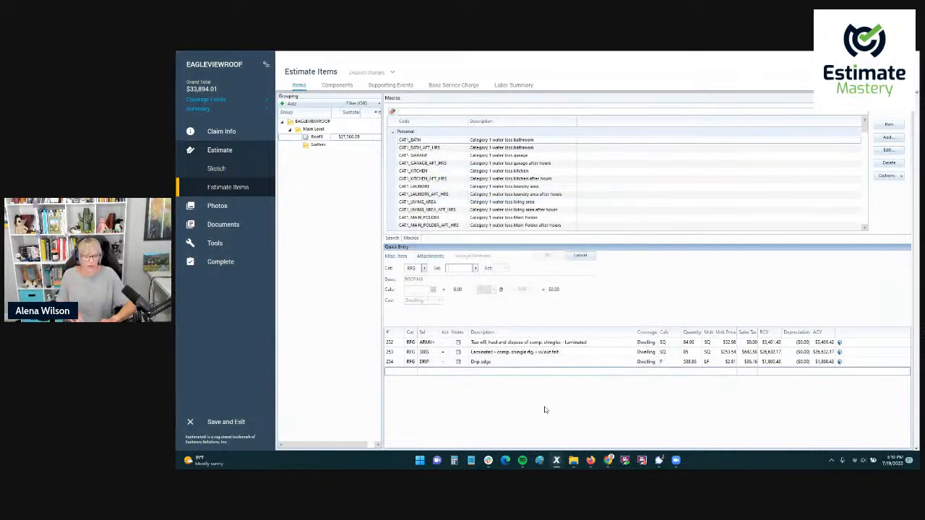
pyautogui.write('IWS')
pyautogui.press('Tab')
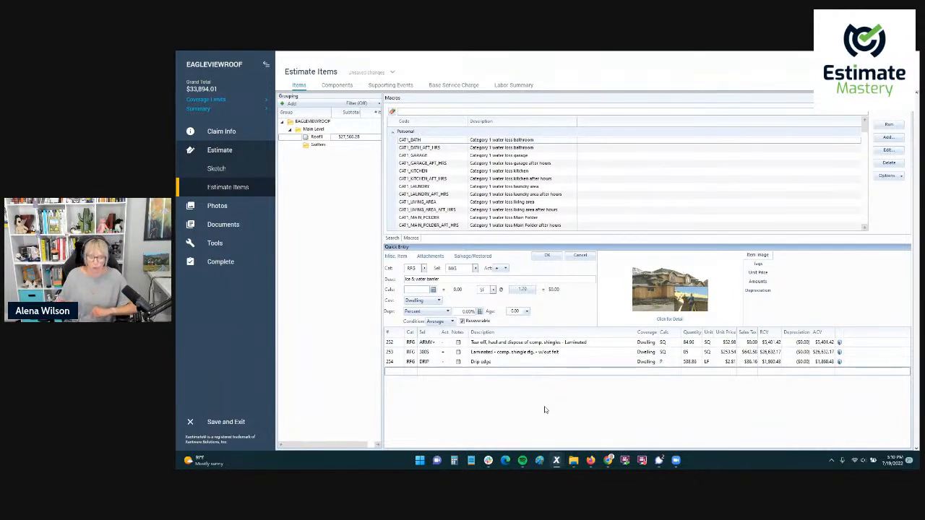
pyautogui.write("6'EAVE")
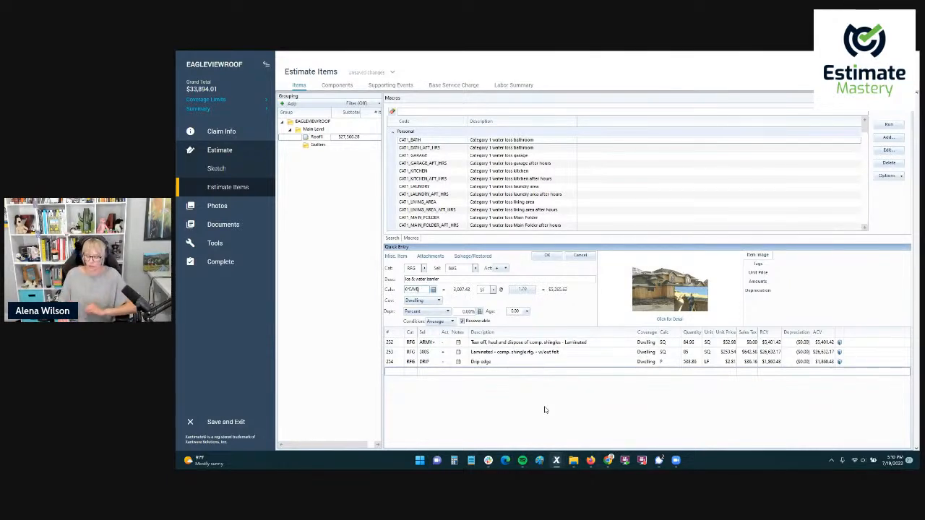
pyautogui.press('Return')
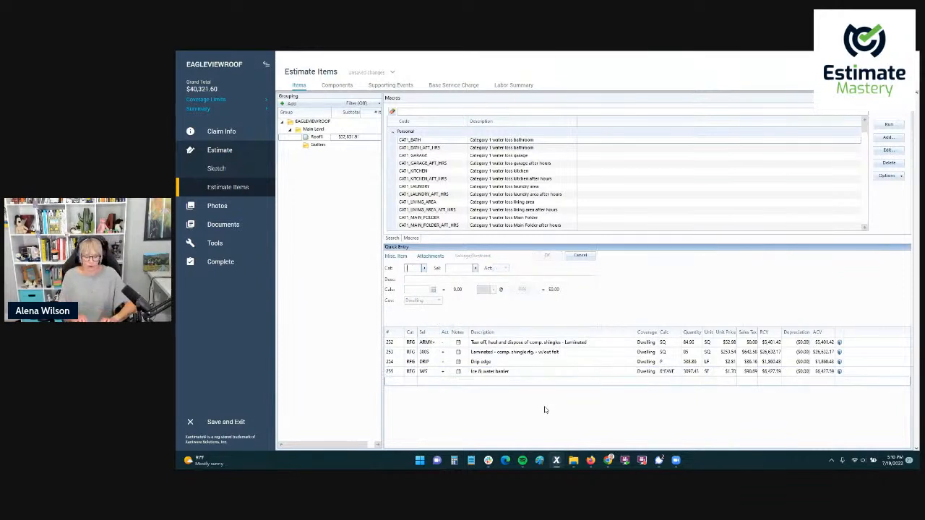
# Add the RFG VENTR line item for shingle-over continuous ridge vent to Roof1 with the calculation R-8.
pyautogui.write('RFG')
pyautogui.press('Tab')
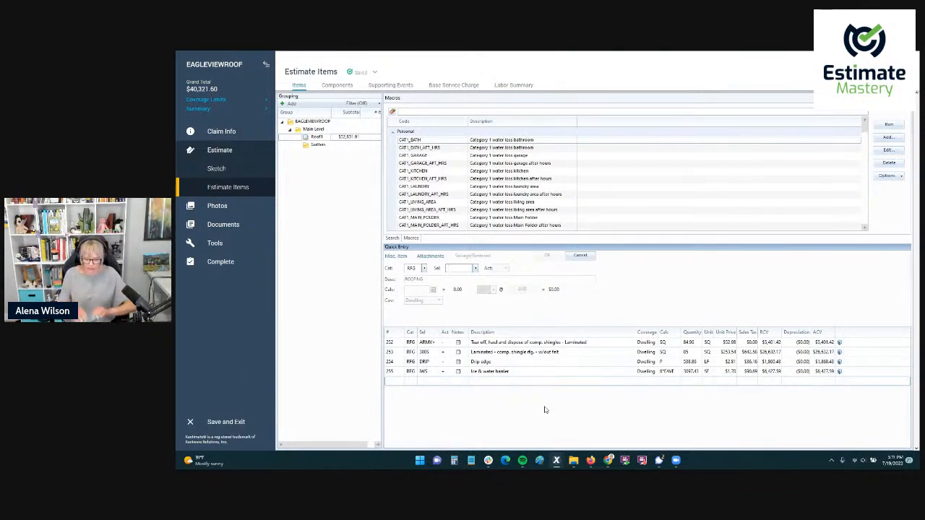
pyautogui.write('VENTR')
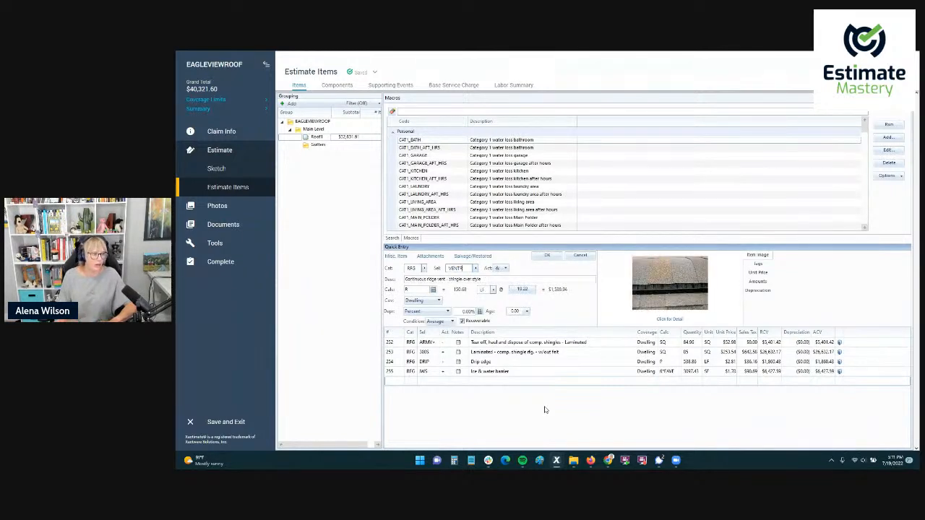
pyautogui.press('Tab')
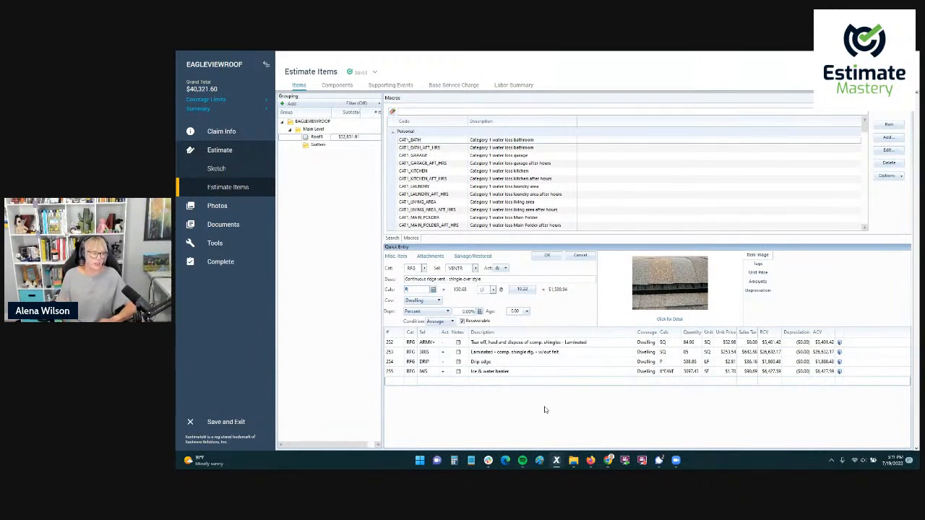
pyautogui.write('-8')
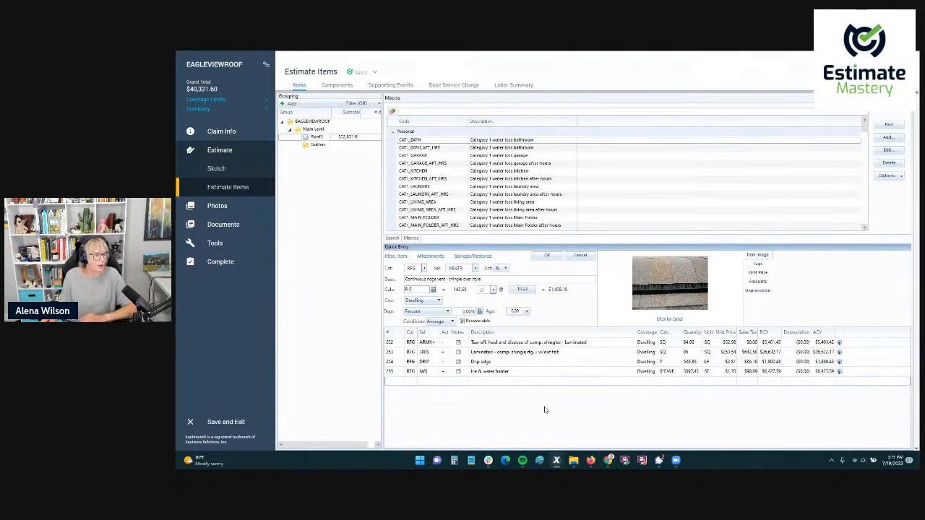
pyautogui.press('Return')
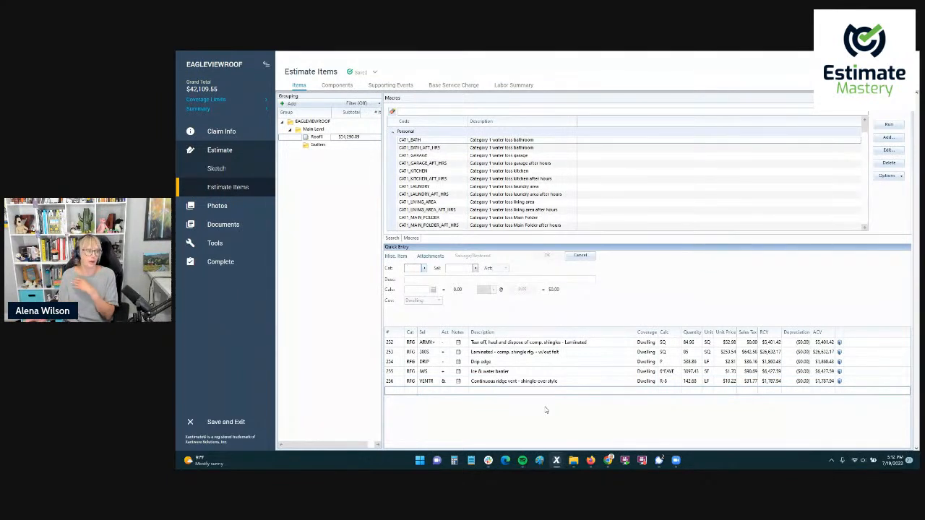
# Display the price list reference search and point out its search field.
pyautogui.click(391, 239)
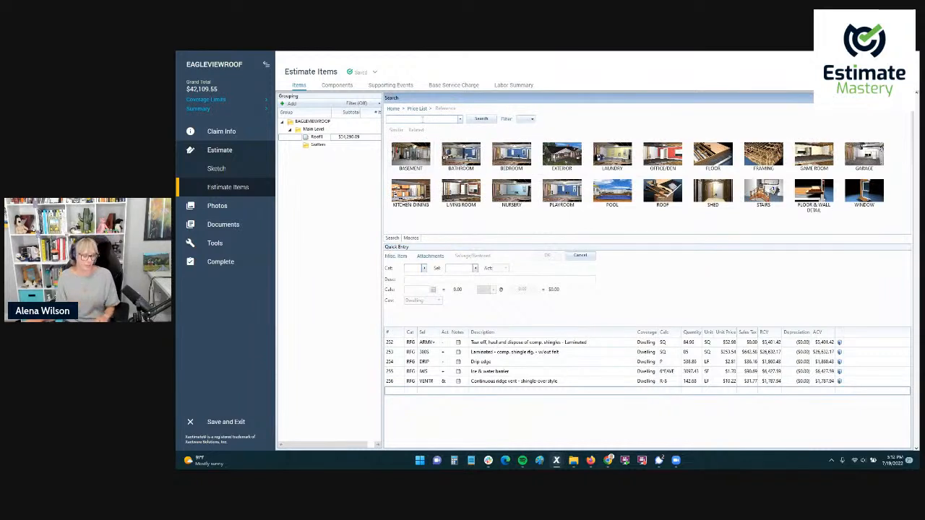
pyautogui.press('ctrl')
pyautogui.press('ctrl')
pyautogui.press('ctrl')
pyautogui.press('ctrl')
pyautogui.press('ctrl')
pyautogui.press('ctrl')
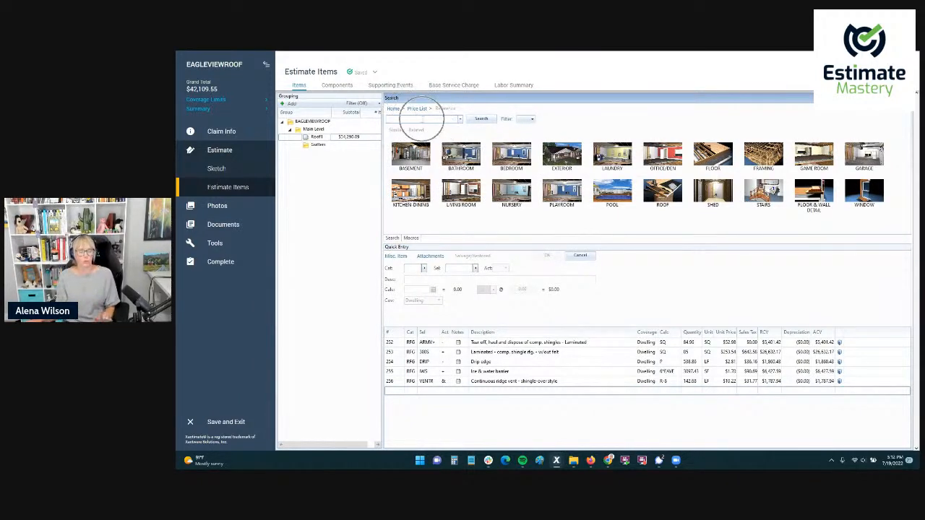
# Set the quick entry category to RFG, look up "vent" in its selectors, and cancel the selection.
pyautogui.click(416, 268)
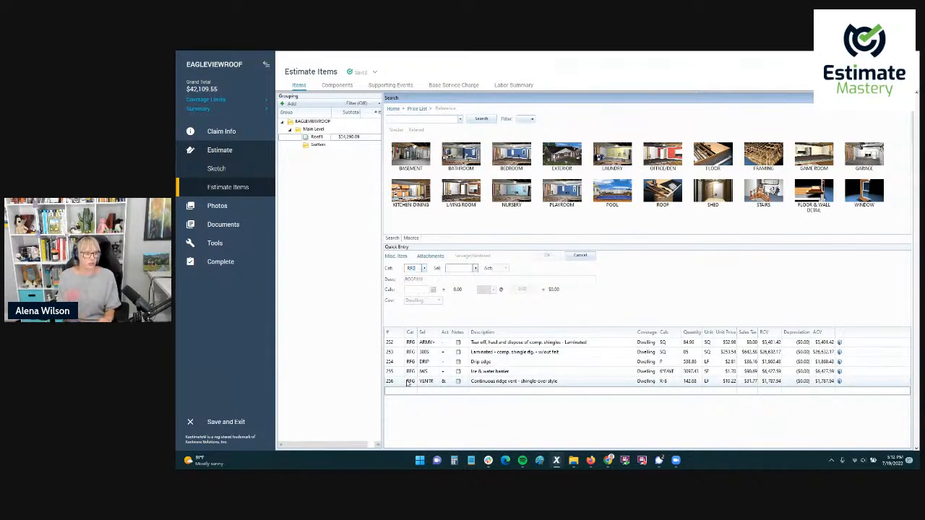
pyautogui.press('Tab')
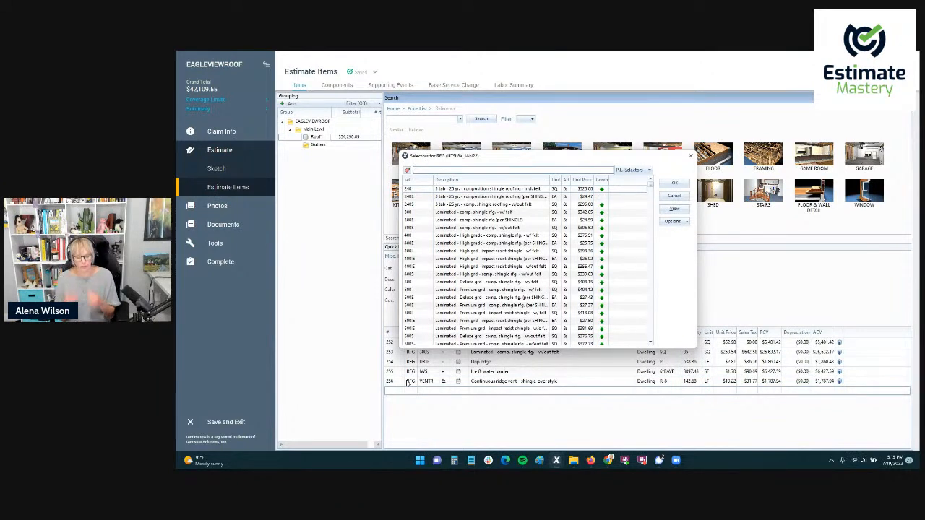
pyautogui.write('vent')
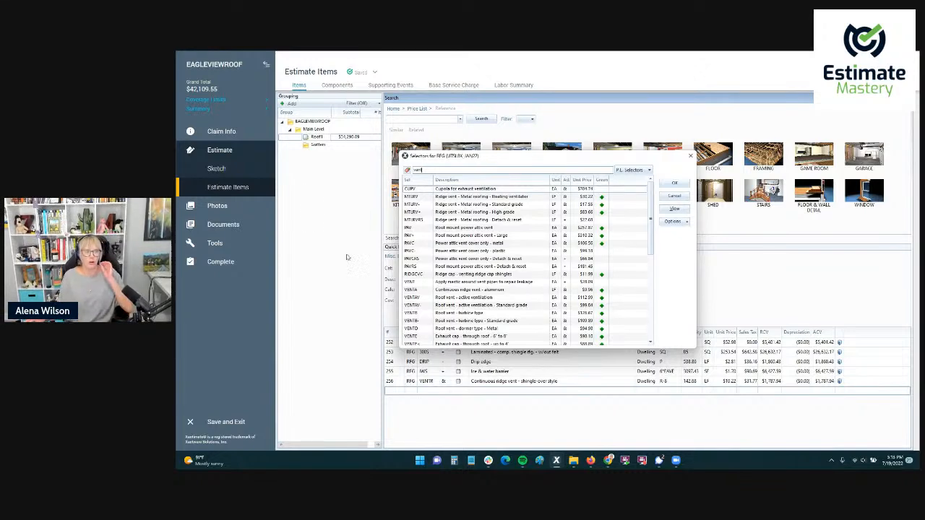
pyautogui.click(672, 196)
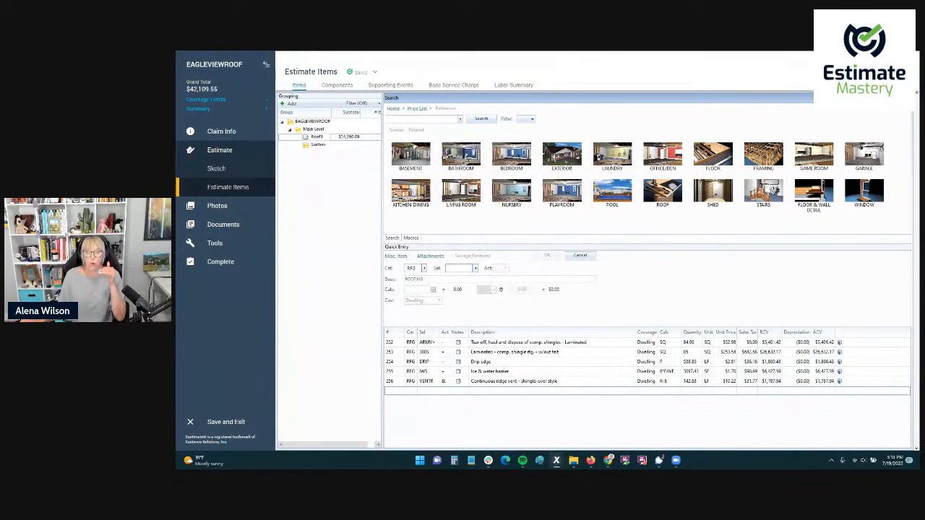